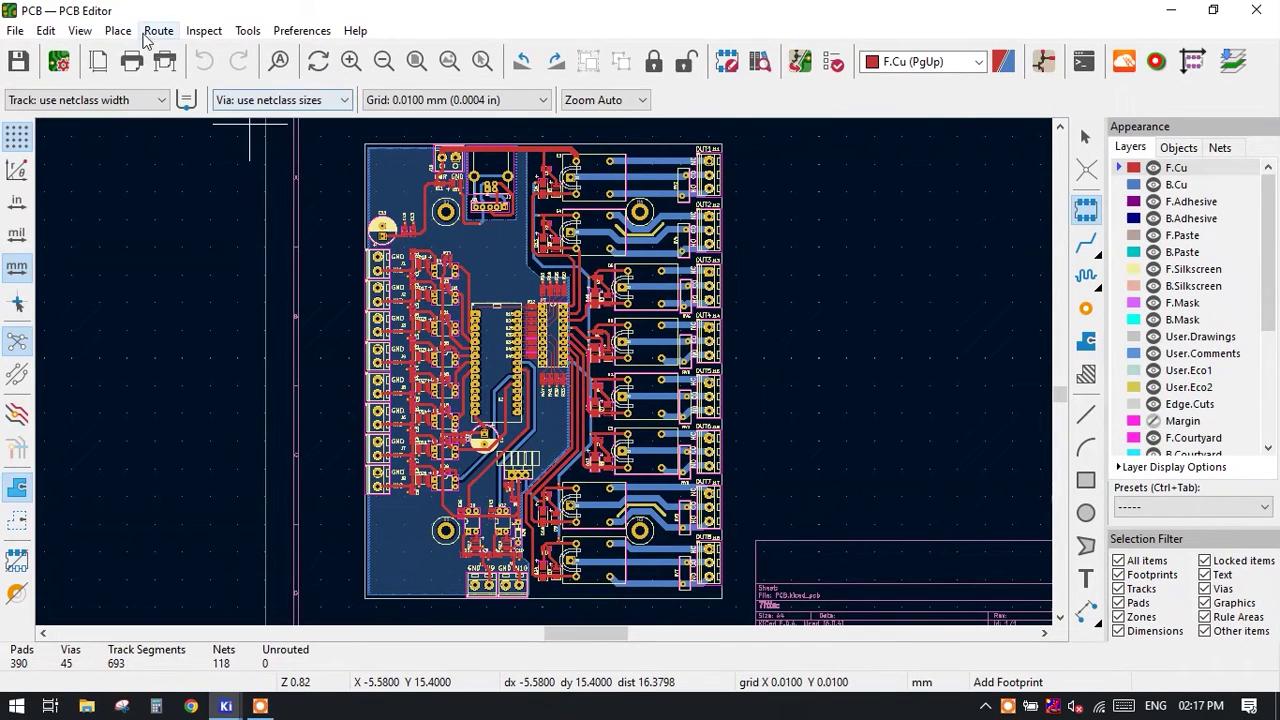
Open the current board in the 3D Viewer from the View menu.
click(80, 31)
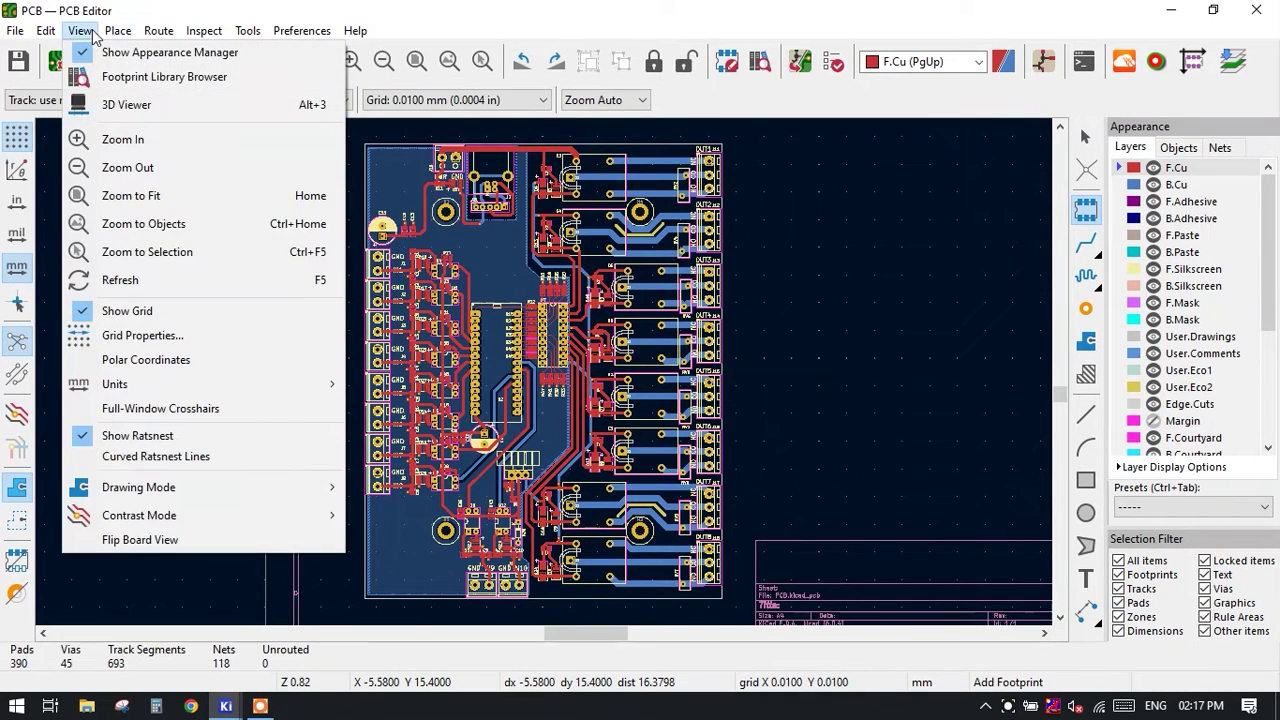
click(124, 117)
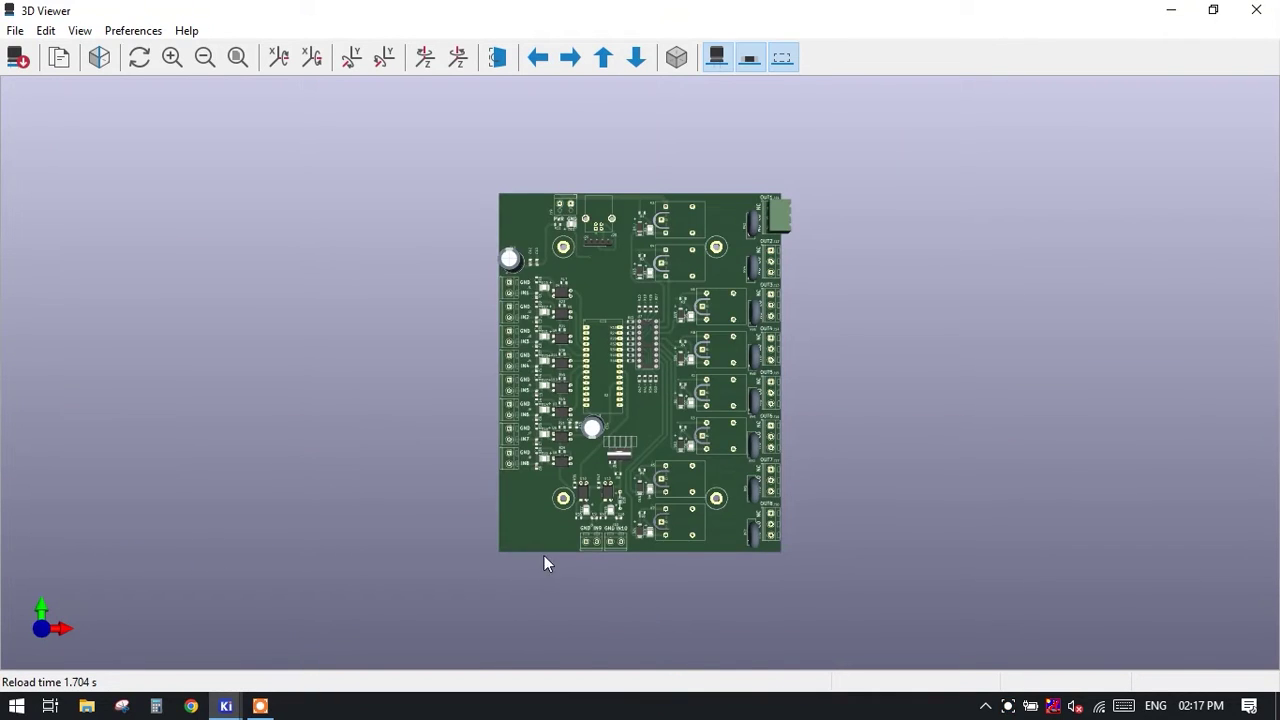
Tilt, orbit, pan and zoom the rendered board to inspect it, then close the 3D Viewer.
drag(556, 551, 780, 526)
scroll(694, 493, up, 5)
drag(694, 486, 361, 221)
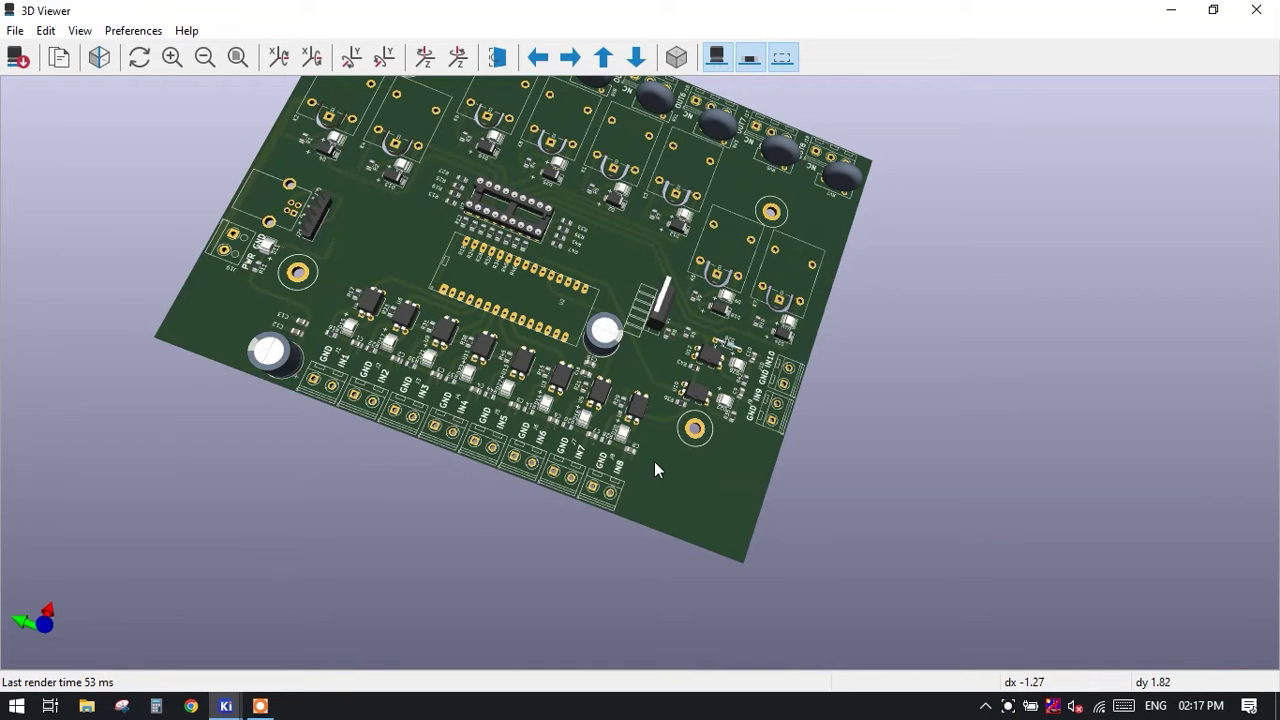
middle_drag(654, 461, 558, 402)
scroll(560, 406, up, 4)
scroll(553, 410, up, 1)
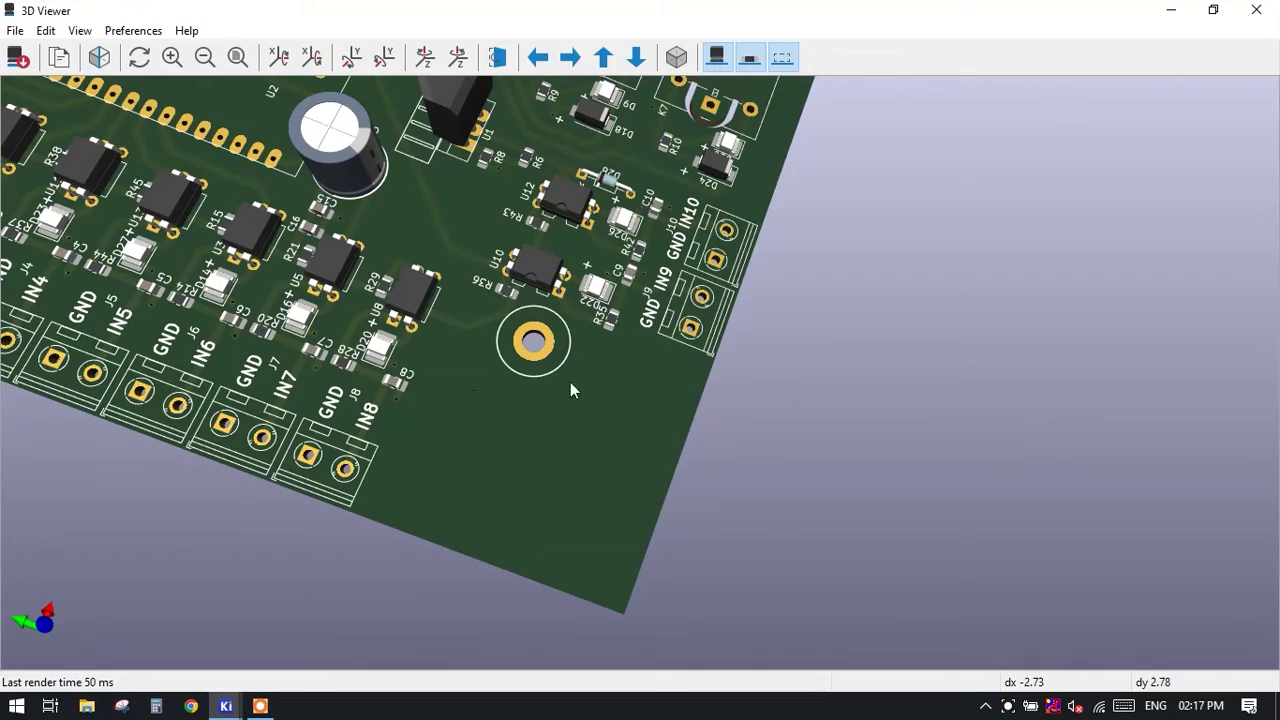
scroll(500, 440, down, 5)
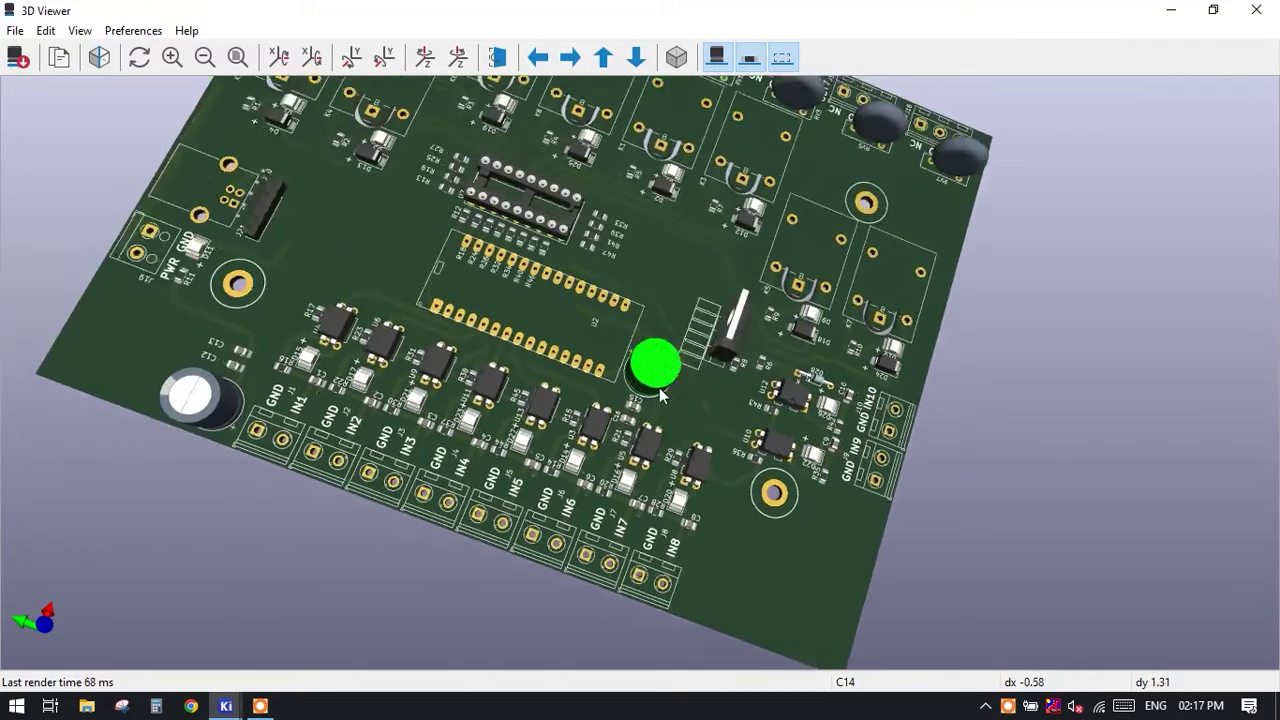
click(1256, 10)
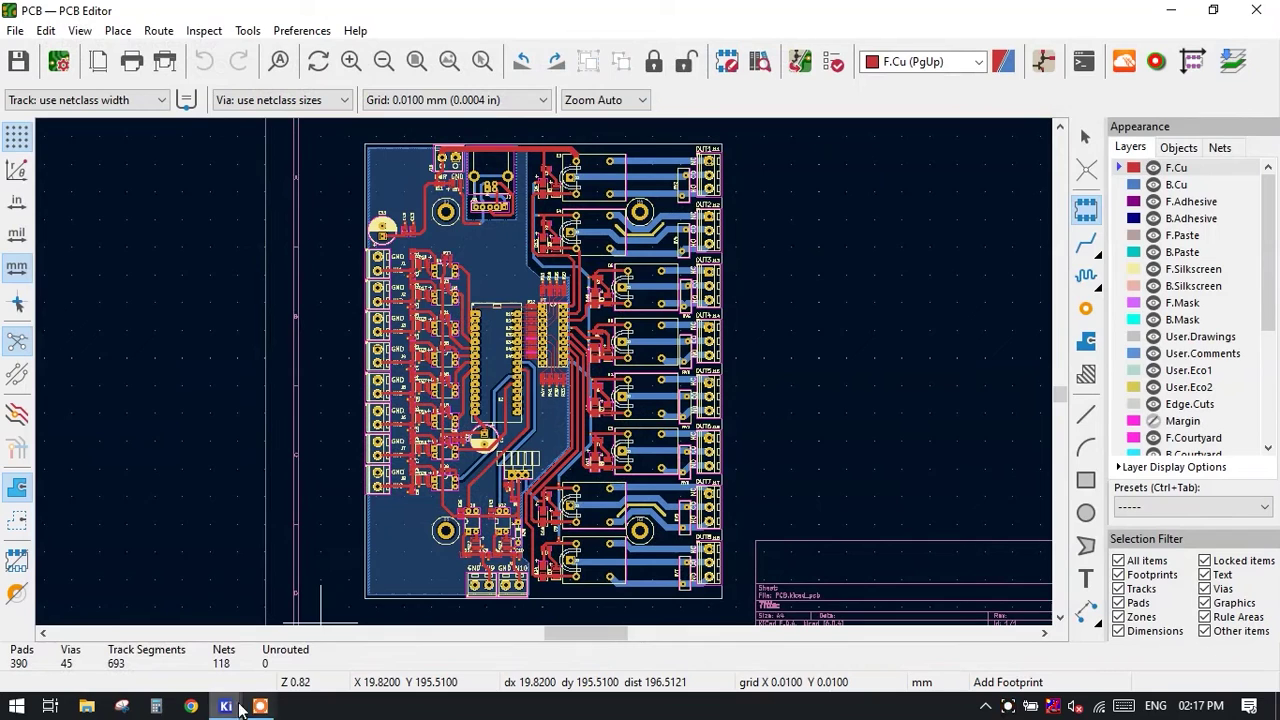
Bring the KiCad project manager forward and launch the Image Converter.
mouse_move(226, 706)
click(177, 659)
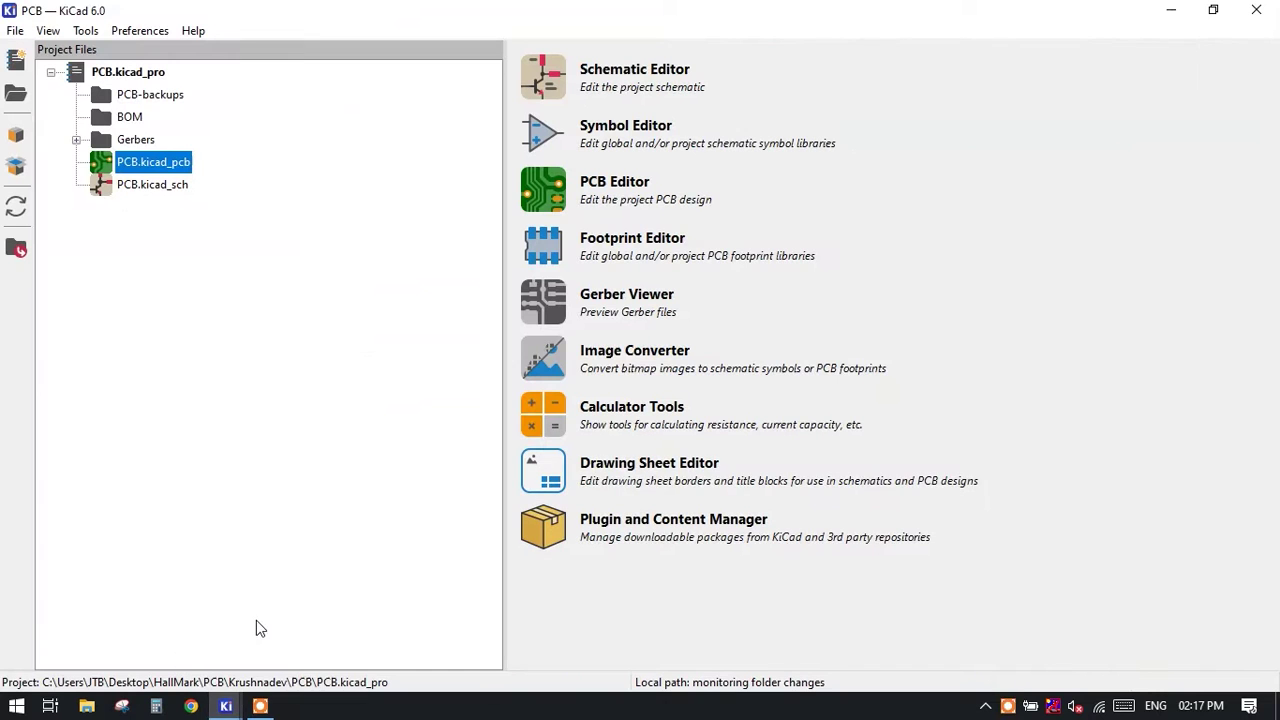
click(551, 351)
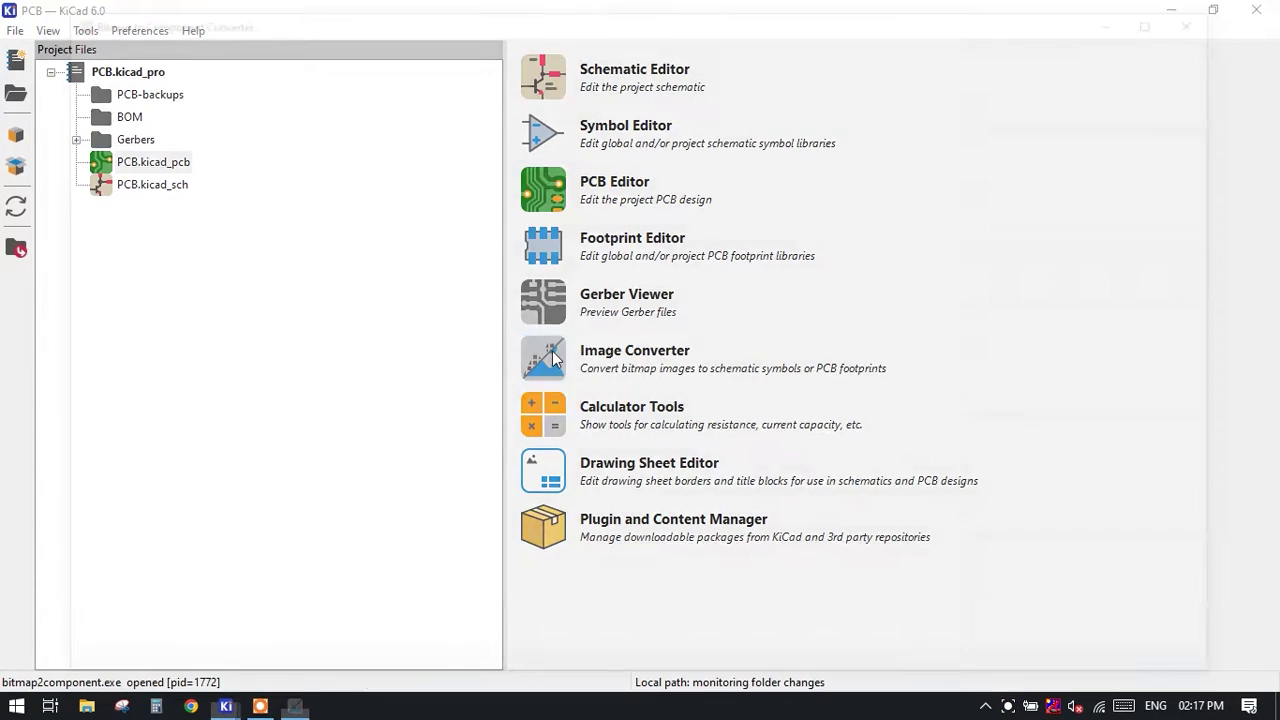
mouse_move(378, 22)
mouse_down()
mouse_move(383, 37)
mouse_move(389, 27)
mouse_up()
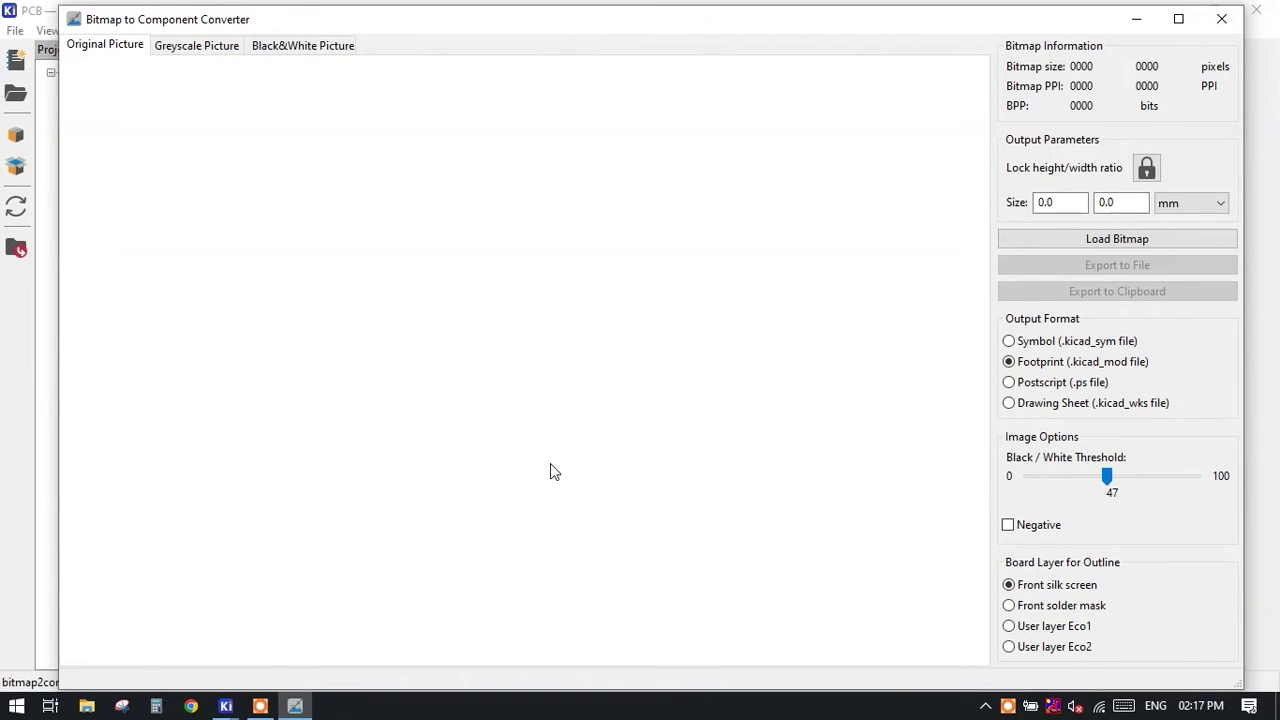
Load CLogo.jpg from the Desktop and check its 50.8 × 50.8 mm output size.
click(1101, 244)
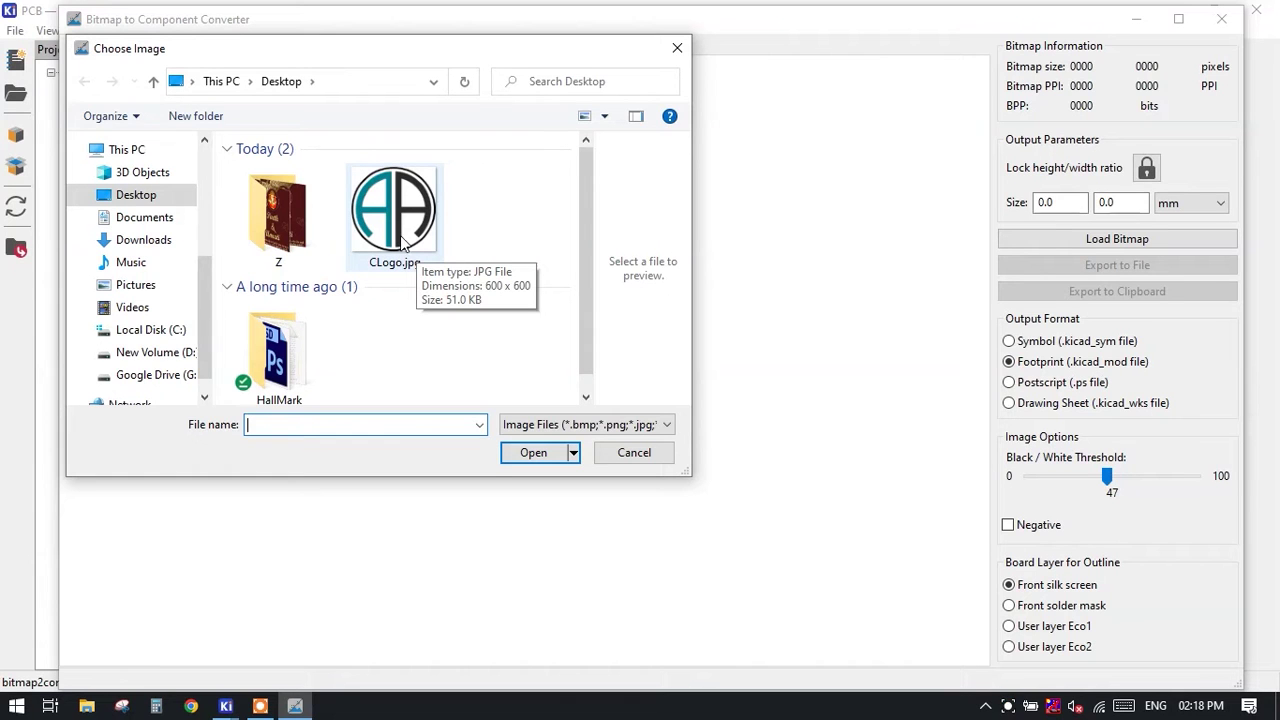
double_click(398, 215)
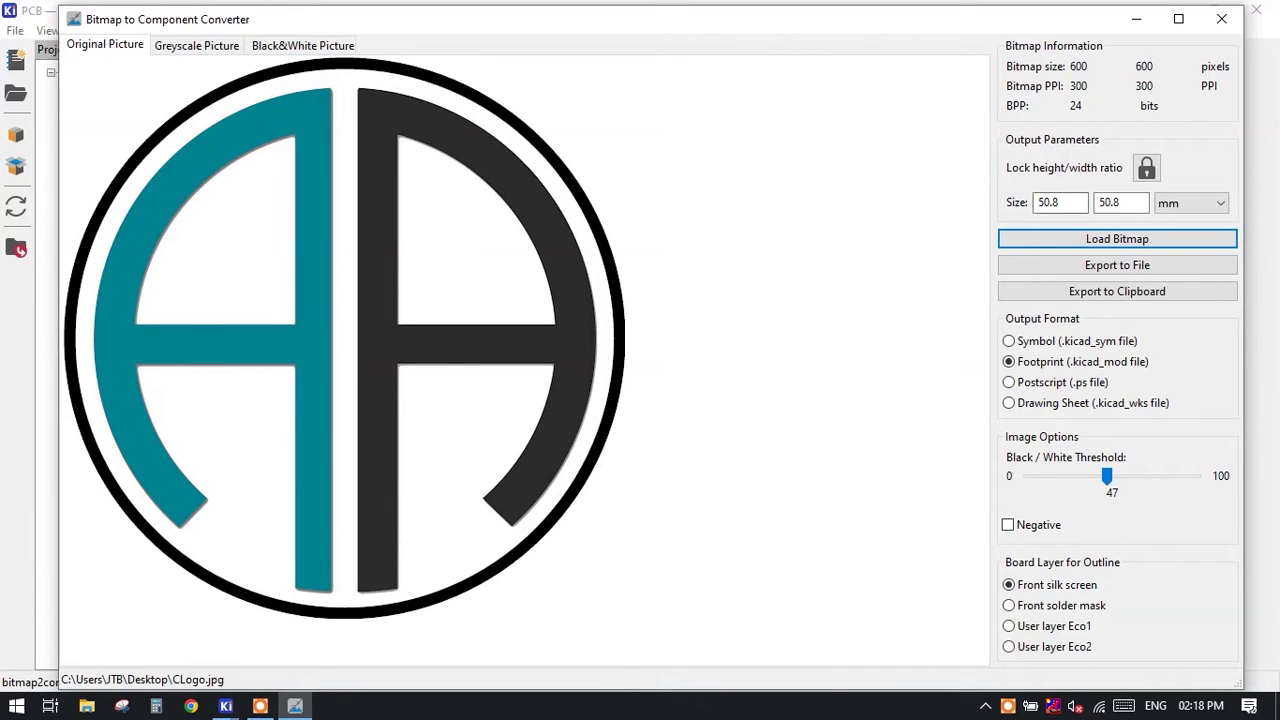
double_click(1050, 202)
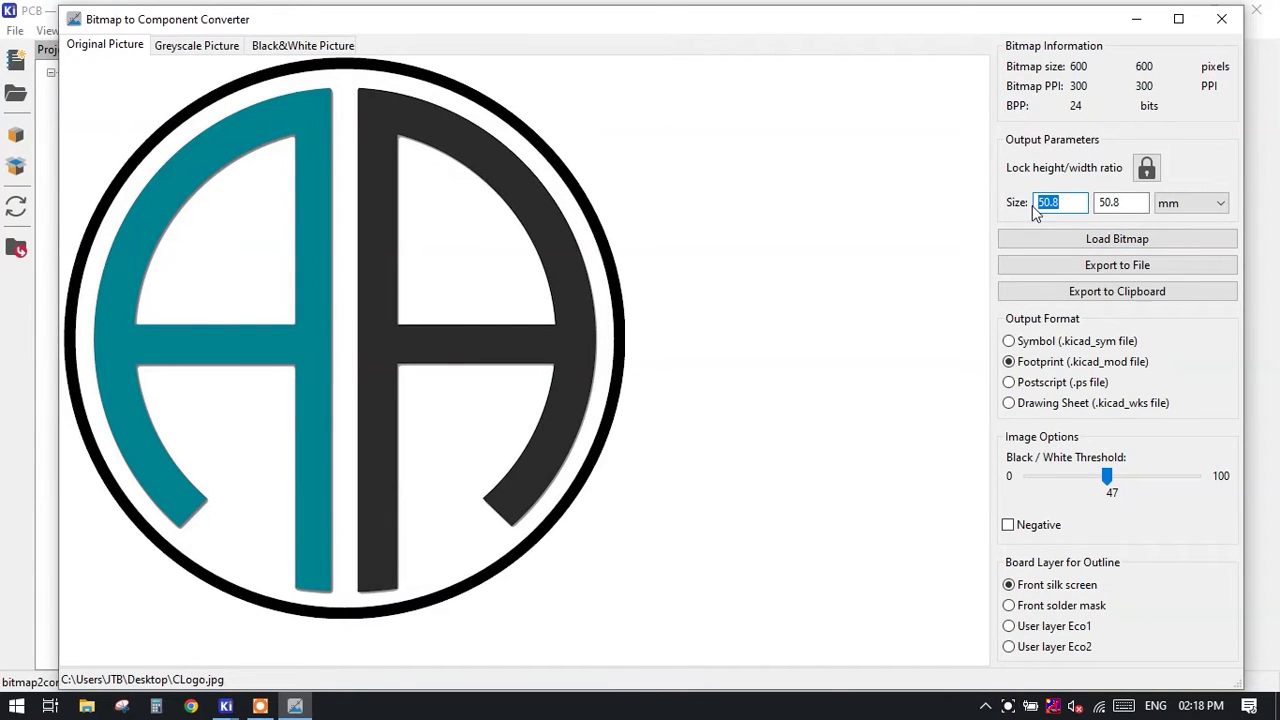
key(Tab)
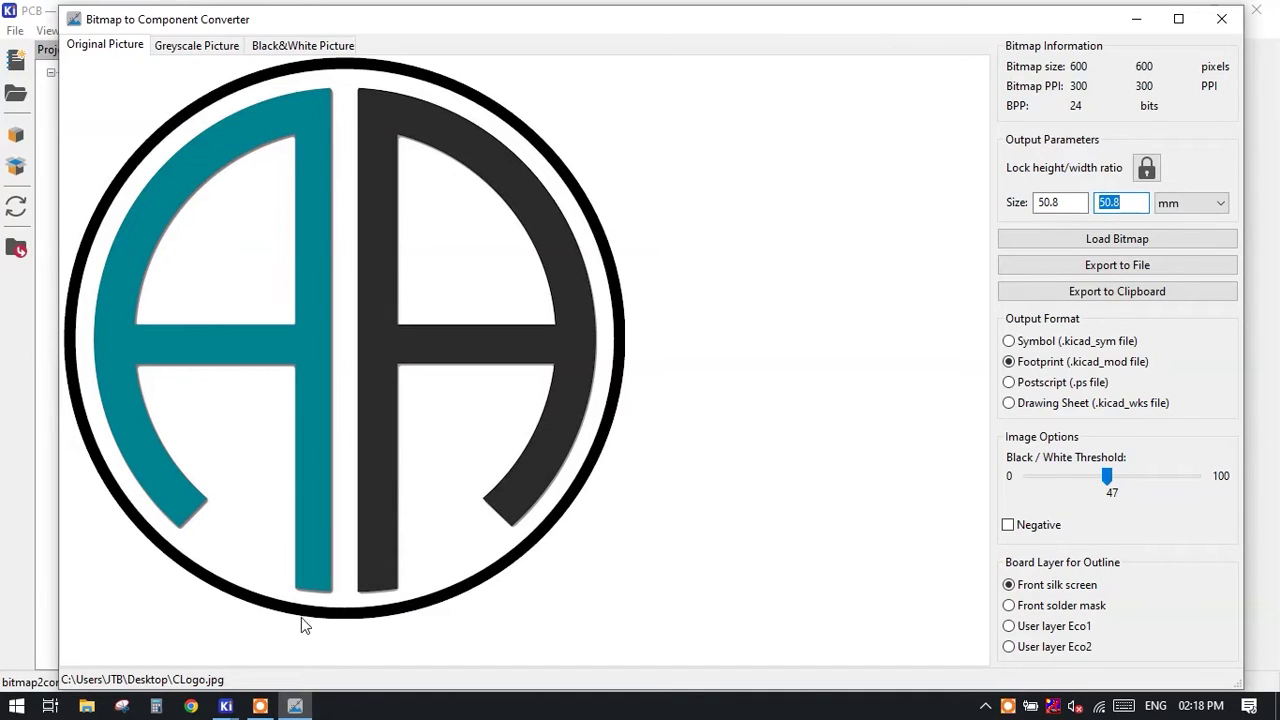
Return to the PCB Editor and zoom into the bottom-left corner with the Aligned Dimension tool.
mouse_move(226, 706)
click(297, 662)
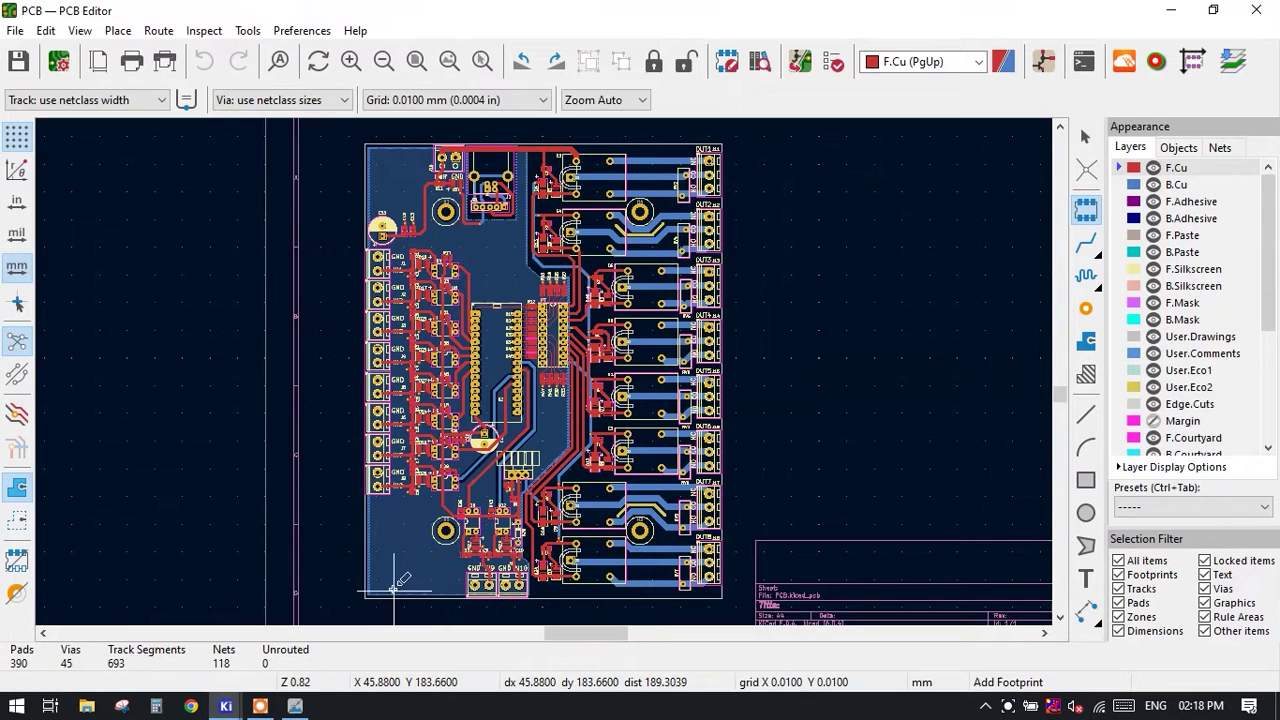
scroll(390, 590, up, 5)
scroll(535, 330, up, 2)
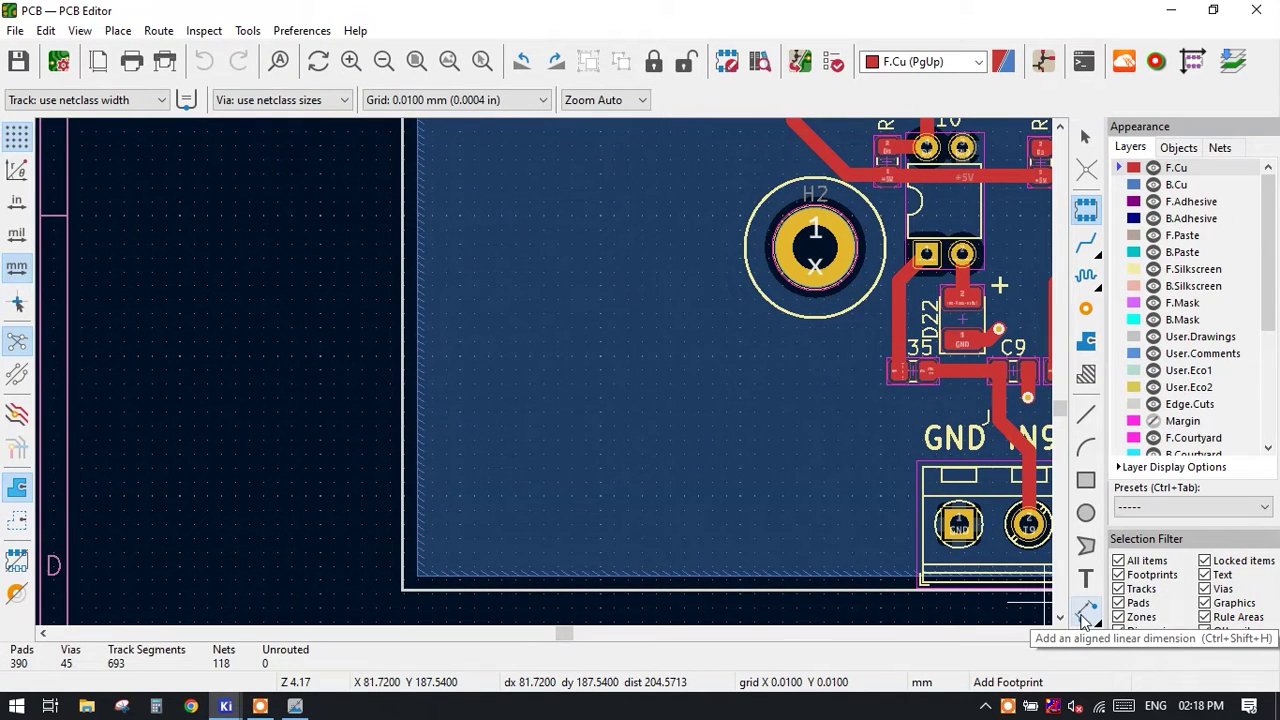
click(1085, 615)
shift+scroll(571, 357, up, 3)
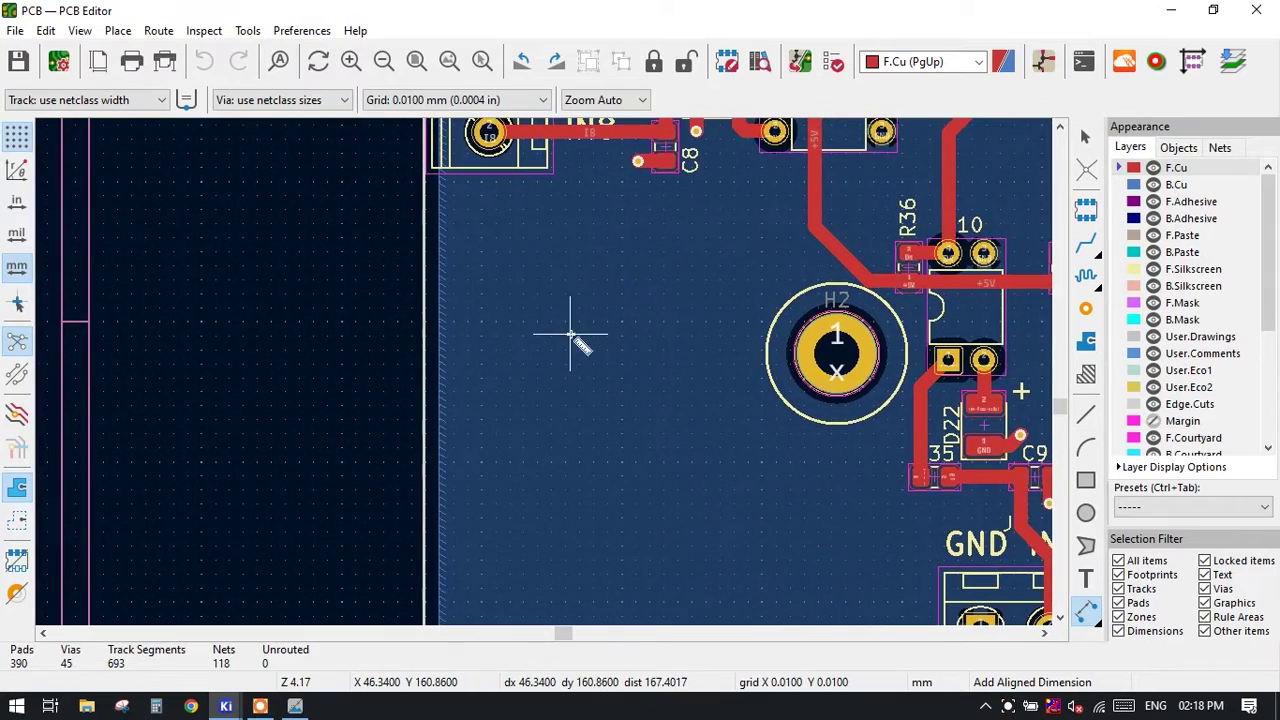
shift+scroll(528, 309, down, 3)
shift+scroll(500, 363, up, 3)
ctrl+scroll(565, 333, left, 1)
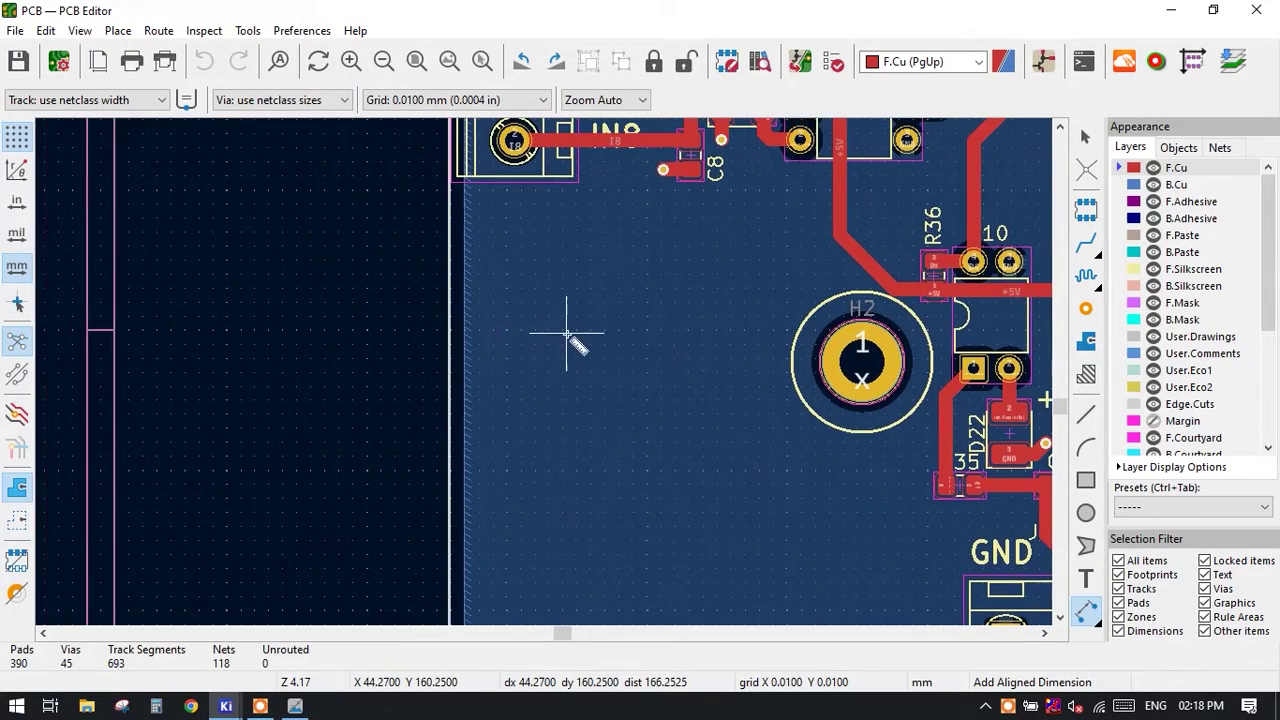
scroll(523, 314, up, 1)
scroll(407, 348, up, 1)
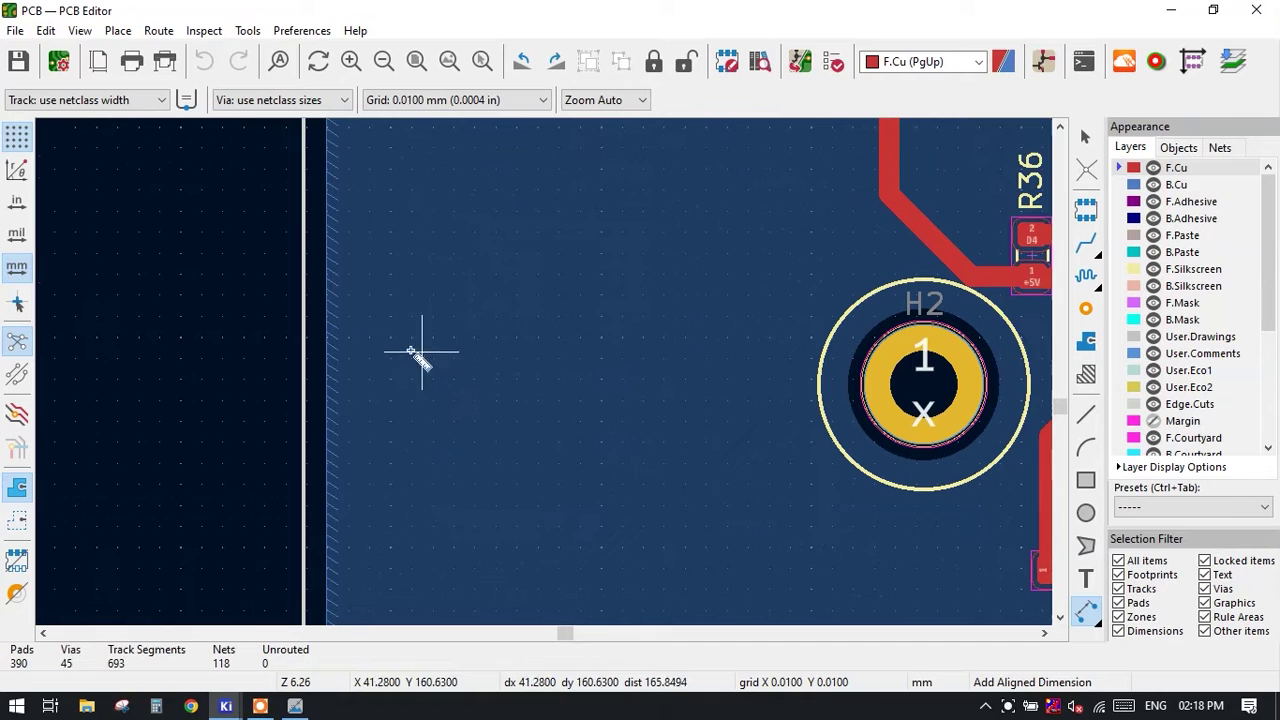
Measure the 20.42 mm horizontal gap from the left board edge to hole H2.
click(353, 308)
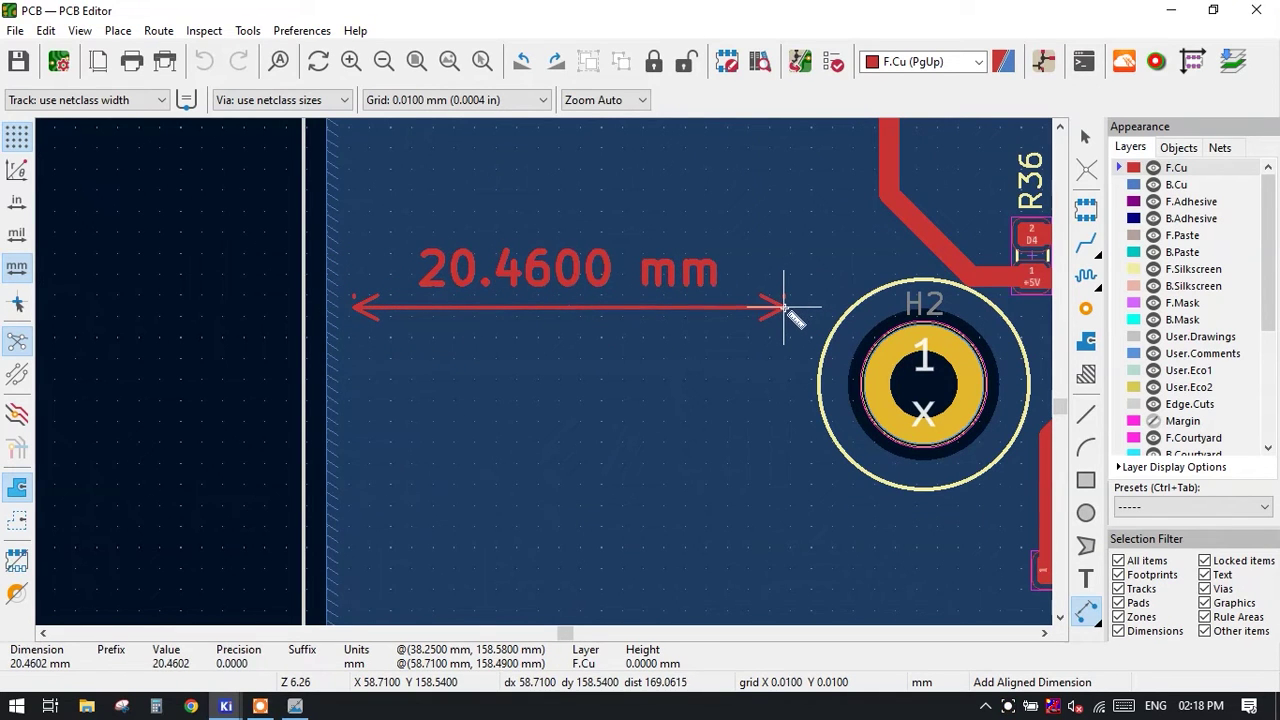
click(784, 308)
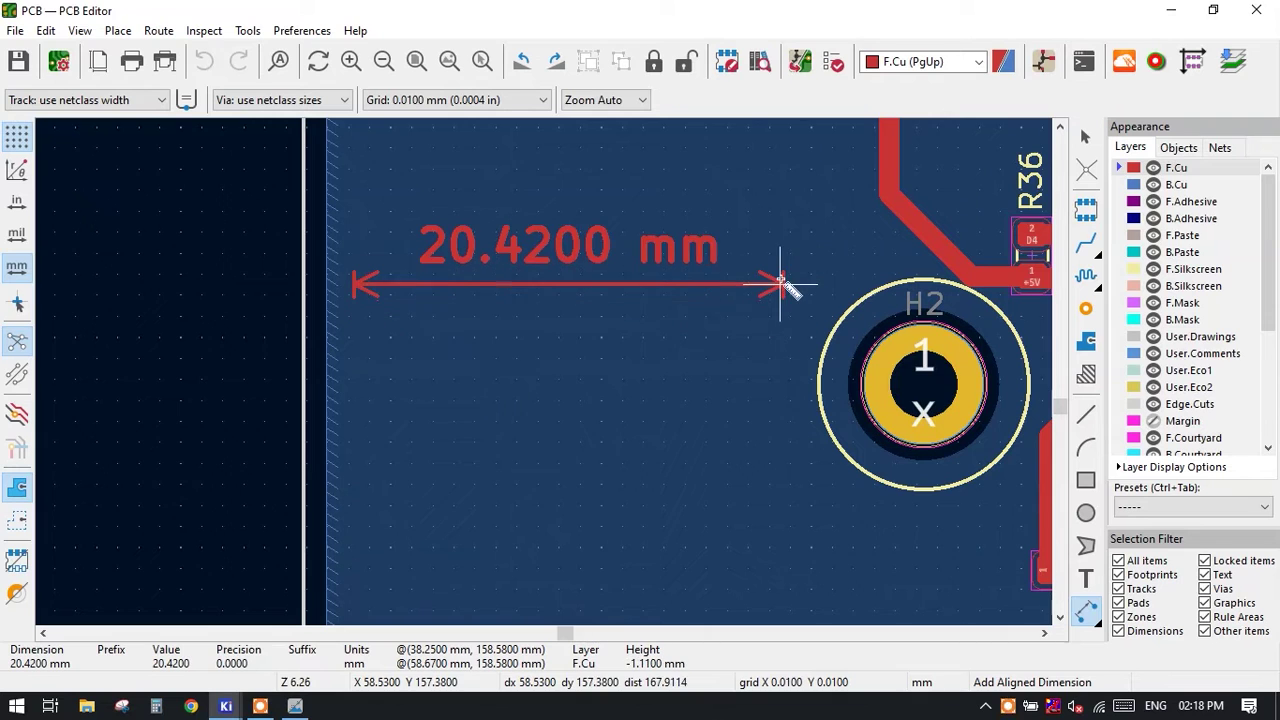
click(783, 281)
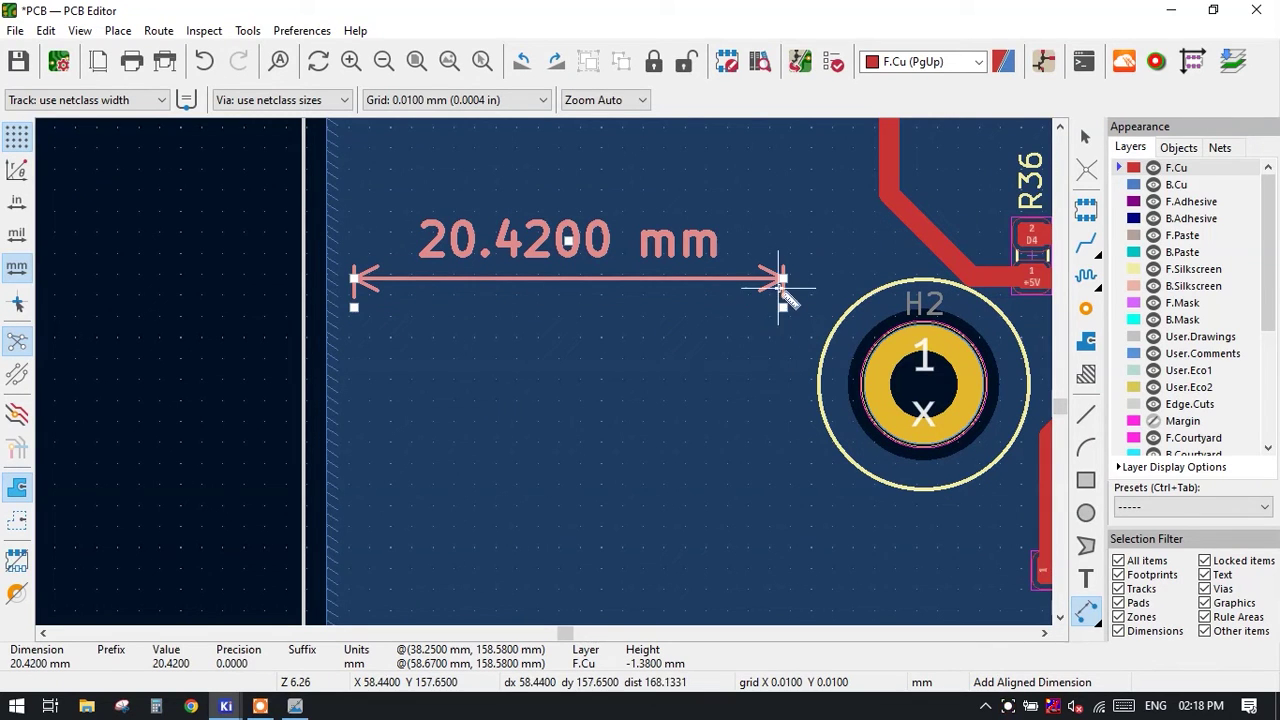
Measure the 20.5515 mm vertical span, then undo both dimensions.
click(783, 281)
shift+scroll(790, 430, down, 4)
scroll(786, 443, down, 3)
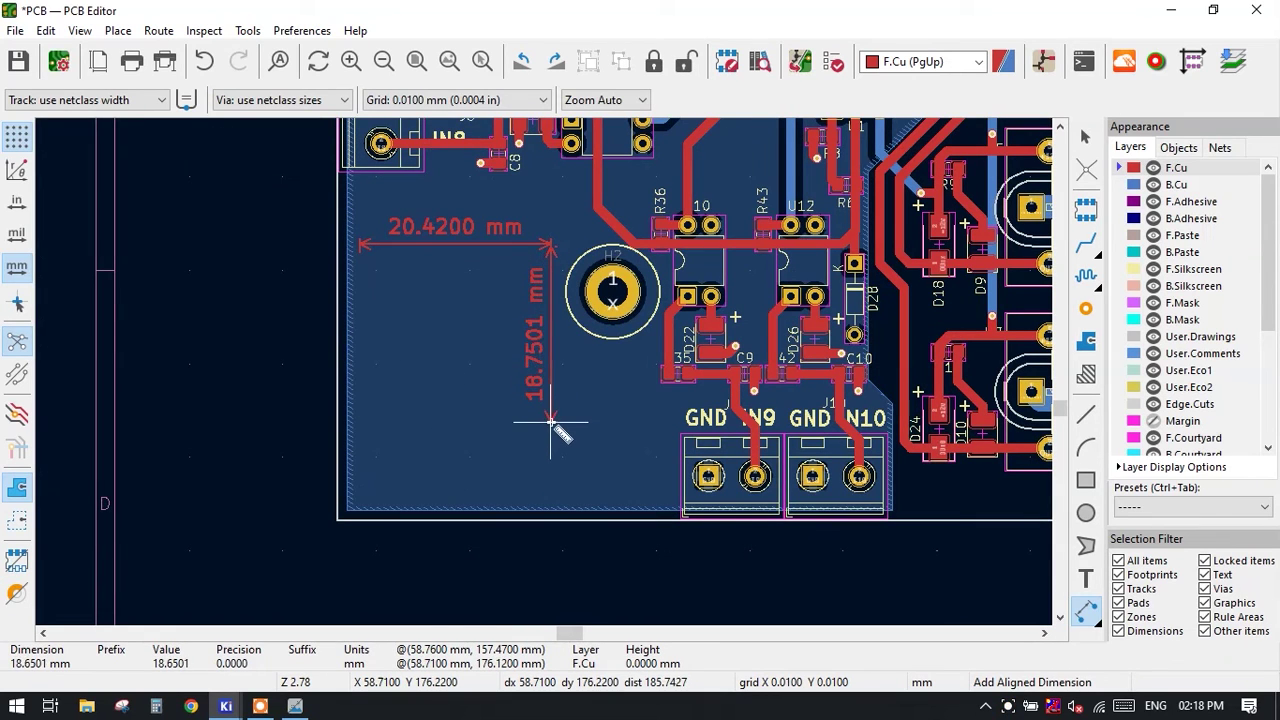
click(549, 438)
click(555, 355)
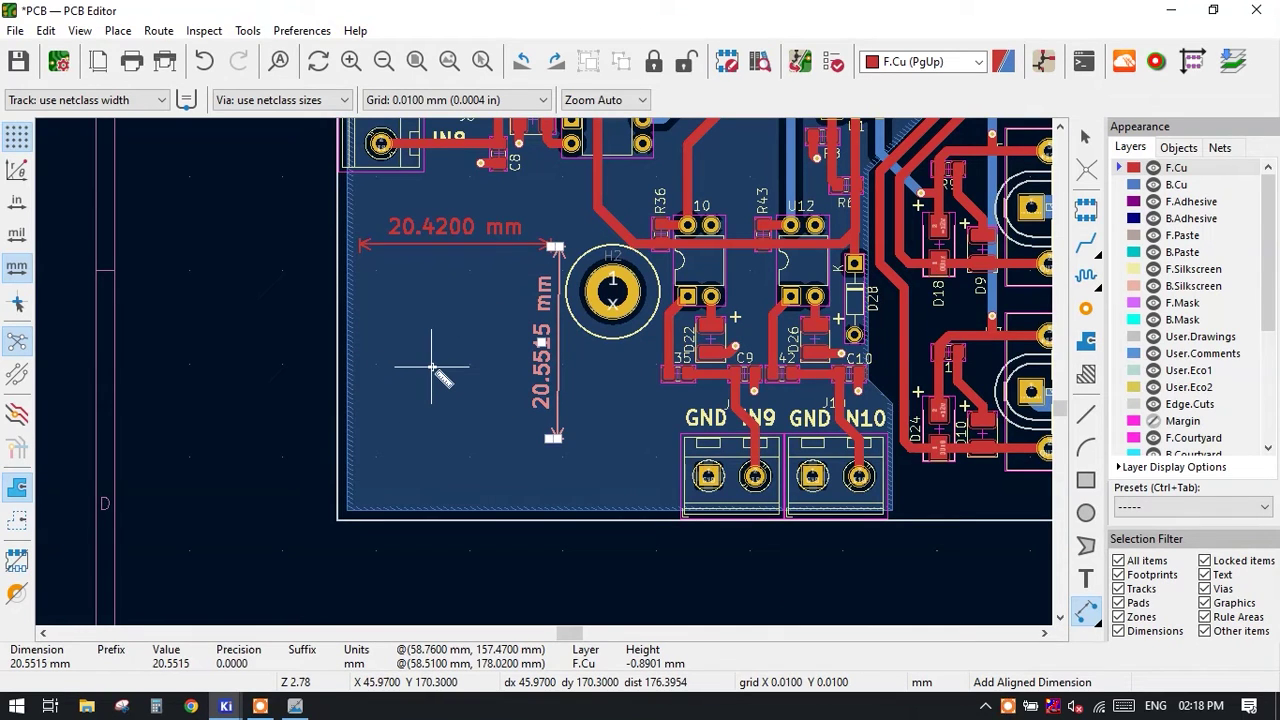
key(ctrl+z)
key(ctrl+z)
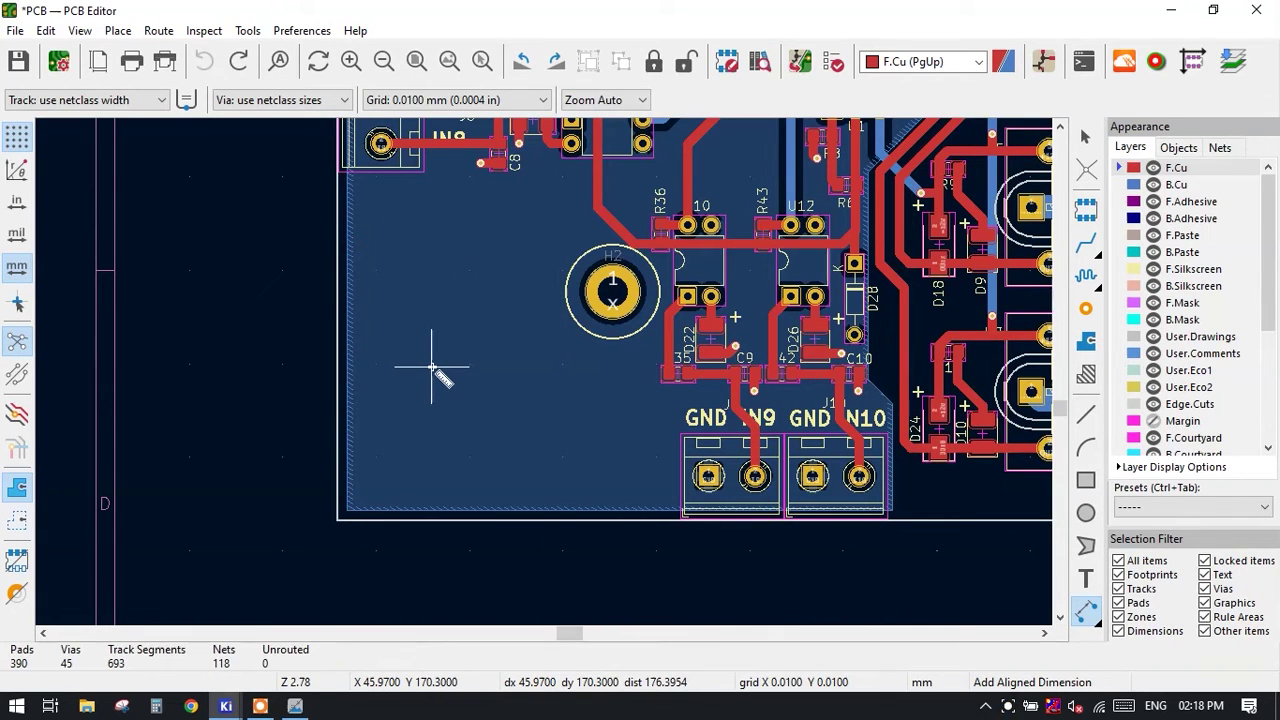
Save the board and set the converter's logo width and height to 20 mm each.
key(ctrl+s)
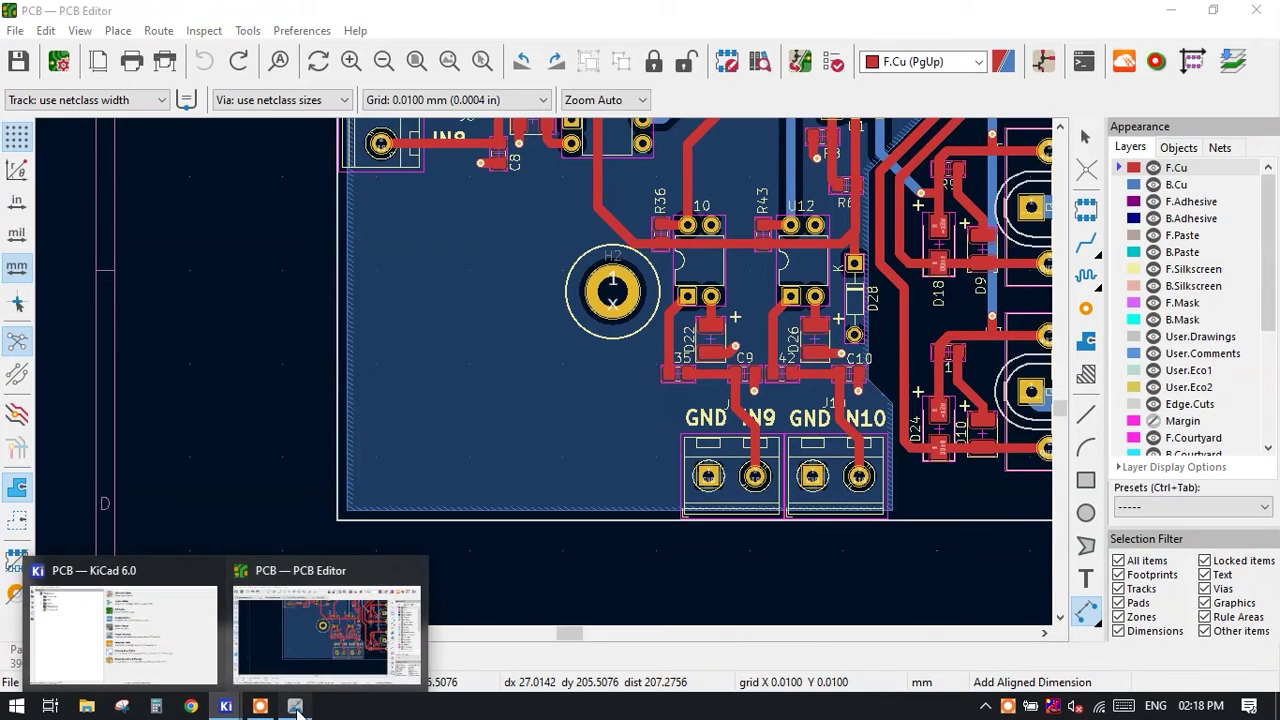
click(296, 707)
click(1060, 202)
click(1120, 202)
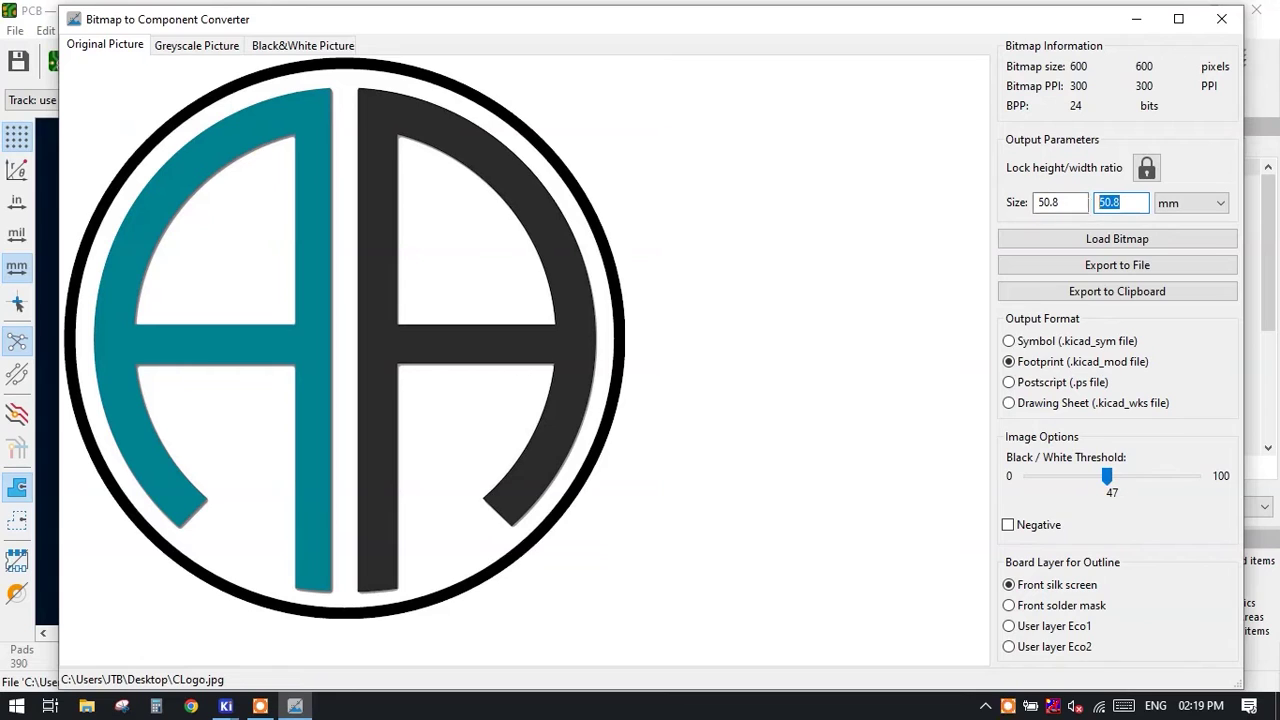
click(1045, 204)
text(20)
click(1120, 202)
text(20)
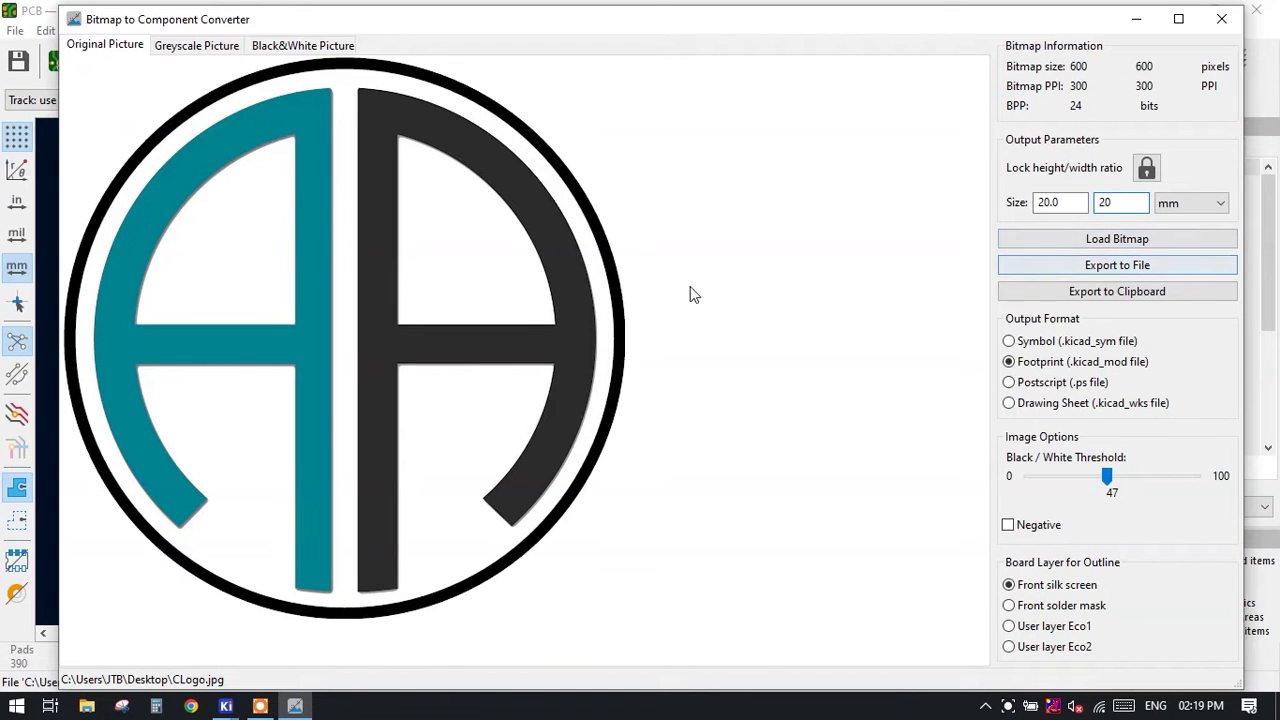
drag(441, 8, 494, 102)
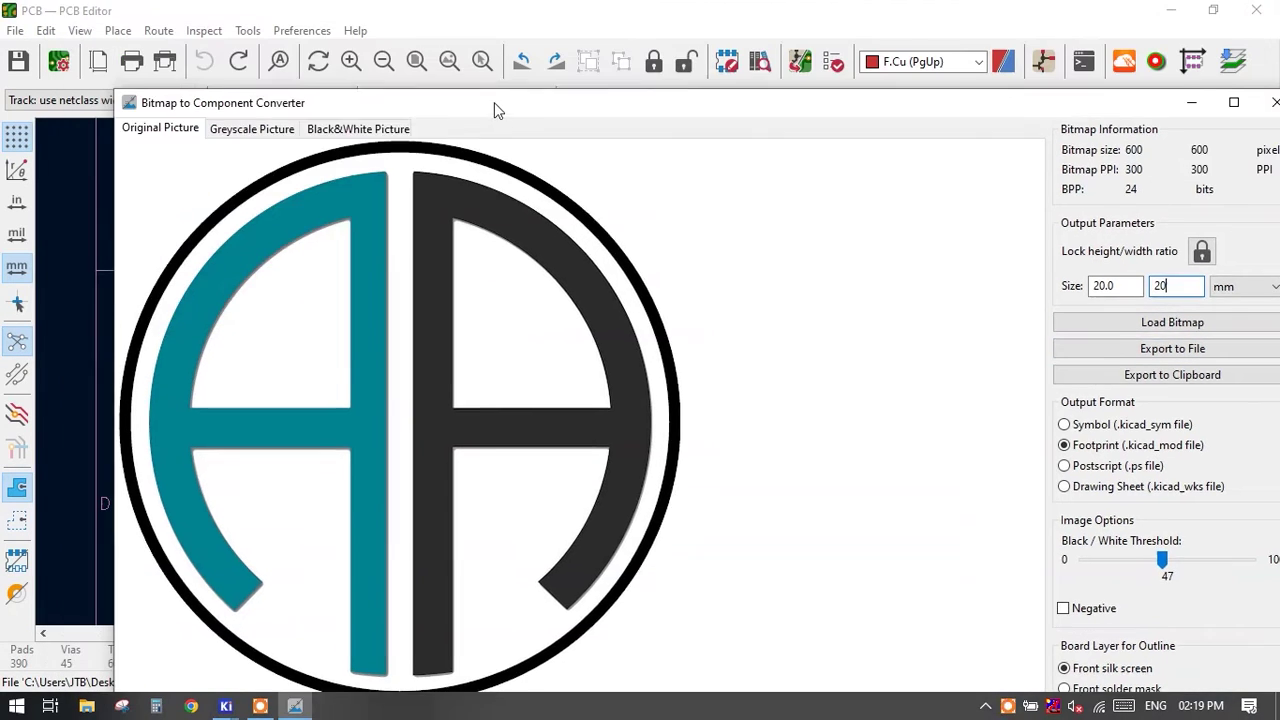
click(484, 60)
View the board in 3D, tilted and zoomed onto the GND/IN9/IN10 connectors, then restore the converter.
click(79, 30)
click(97, 110)
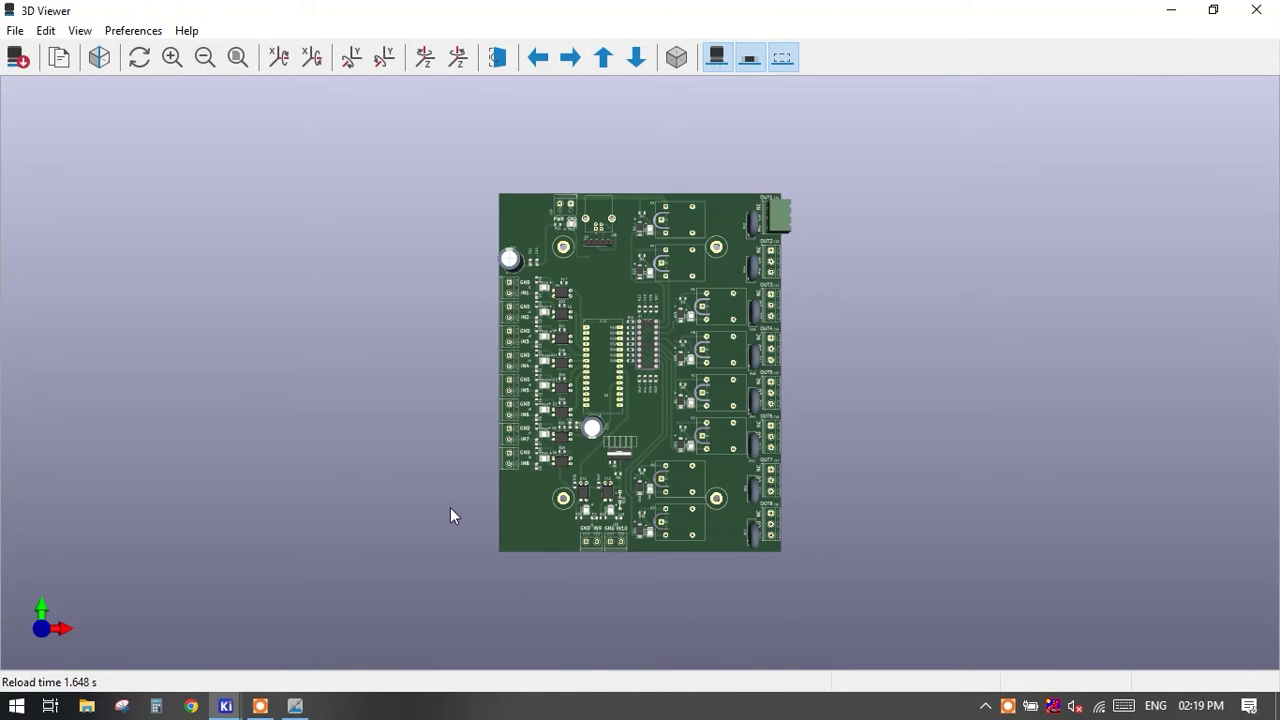
drag(451, 514, 630, 550)
scroll(669, 384, up, 6)
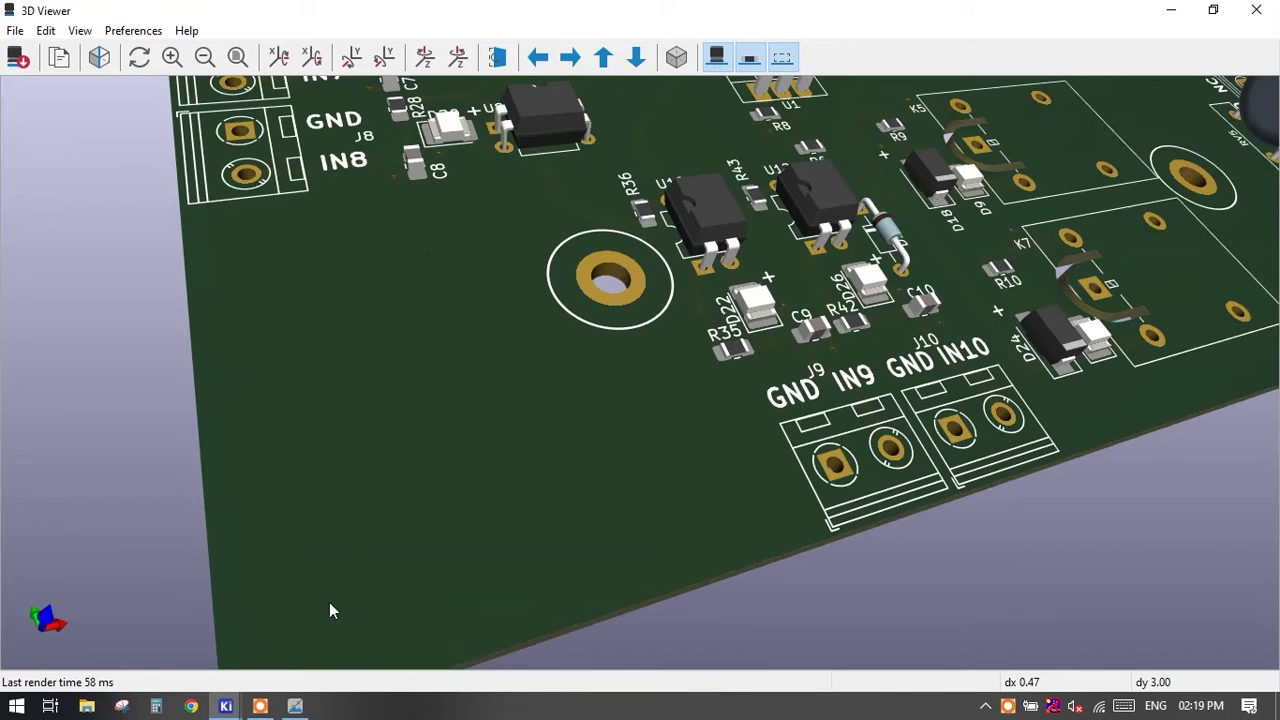
click(295, 706)
drag(868, 114, 788, 30)
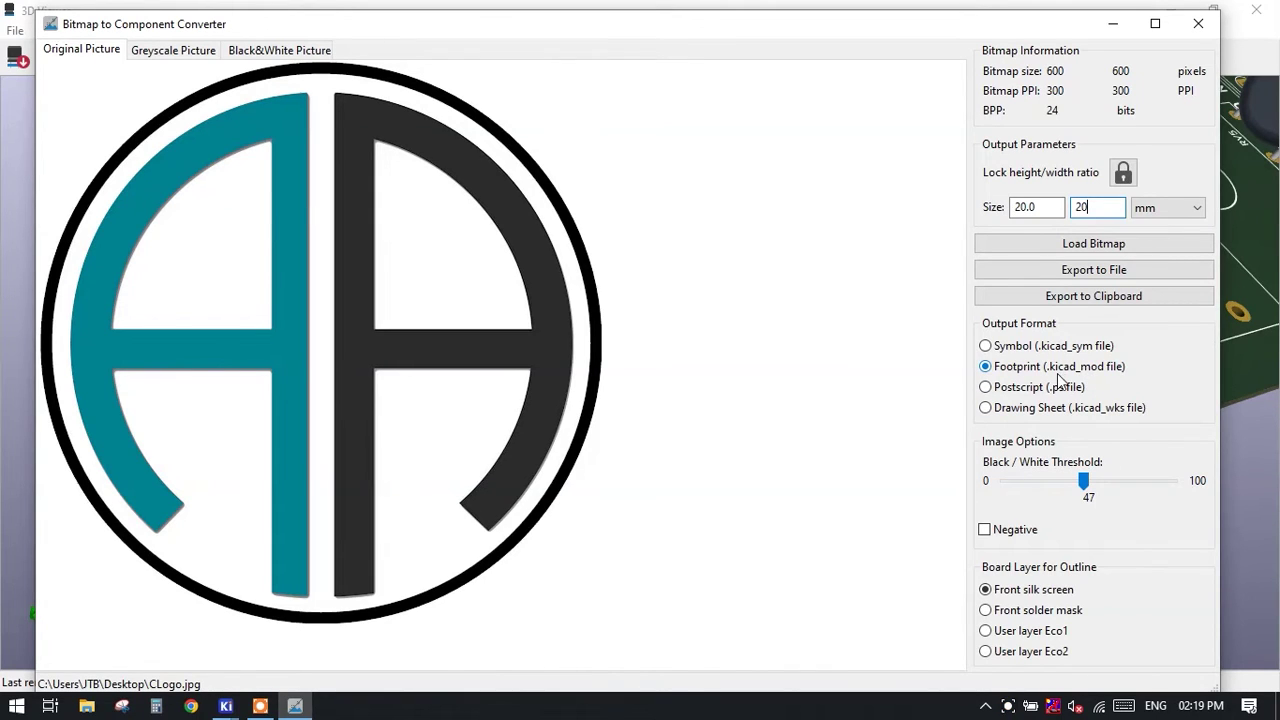
Start Export to File and create a new Desktop folder named Demo.preety.
click(1102, 271)
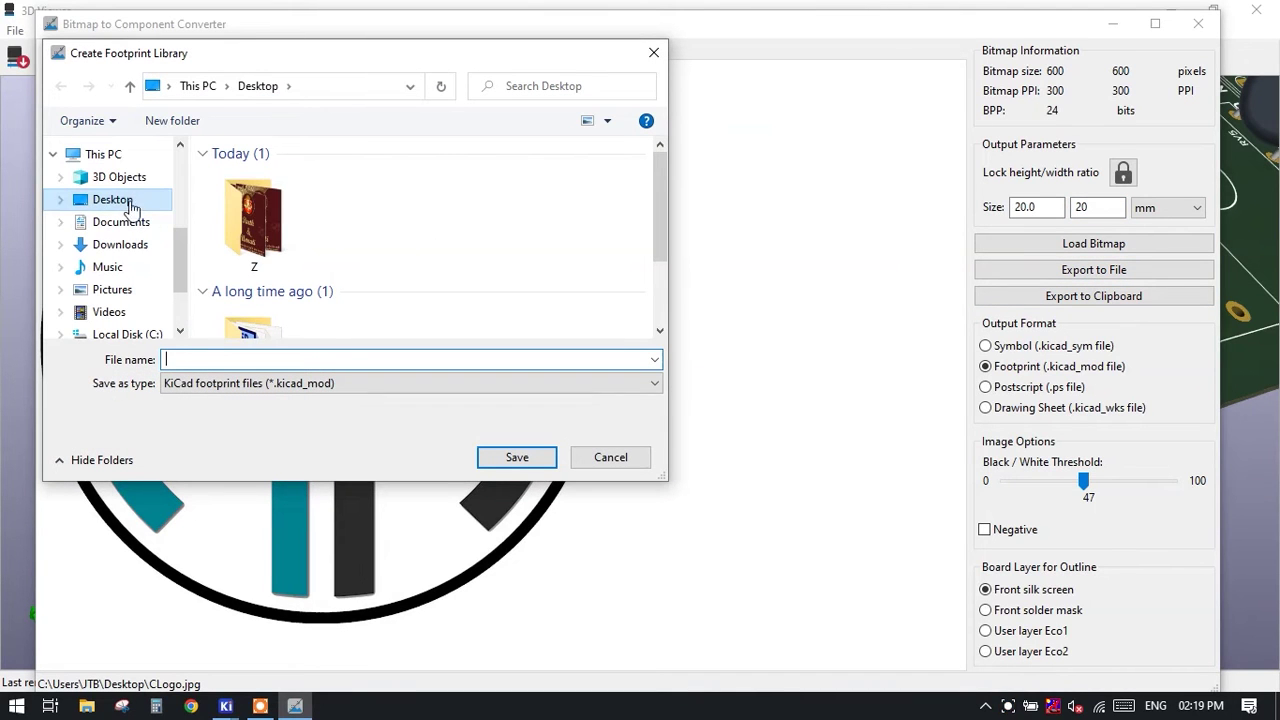
right_click(388, 214)
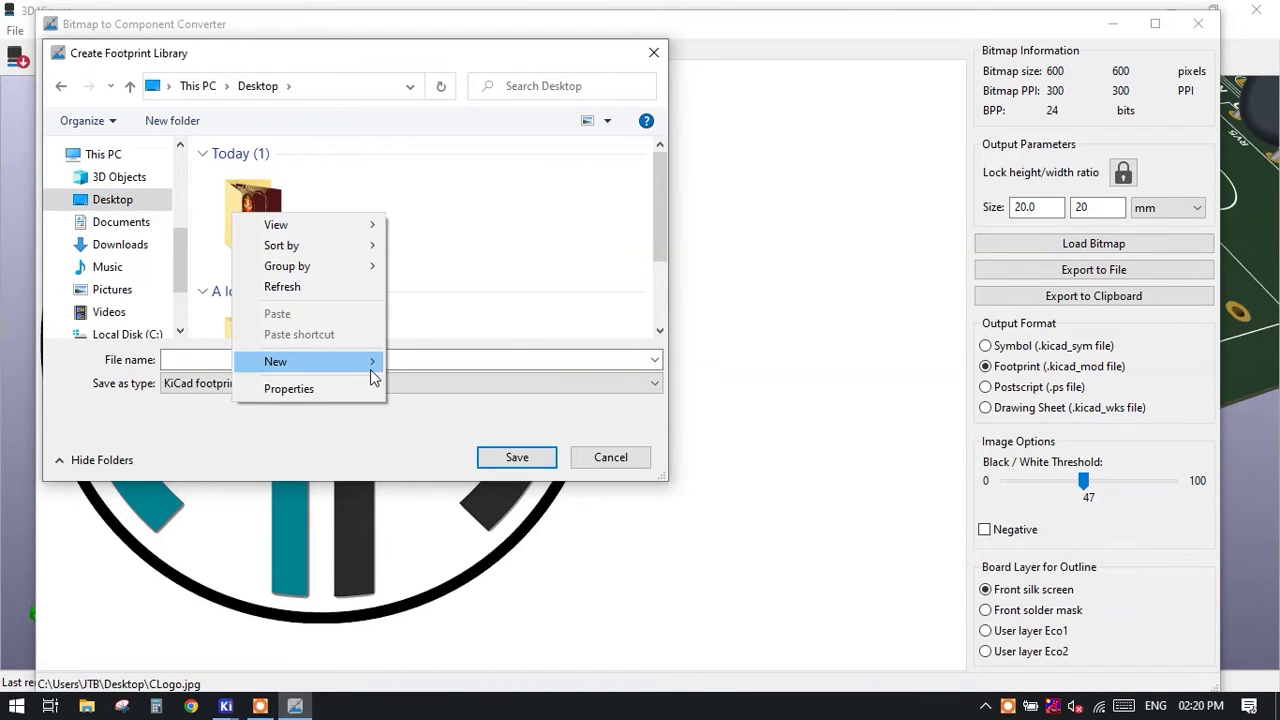
mouse_move(380, 368)
click(425, 361)
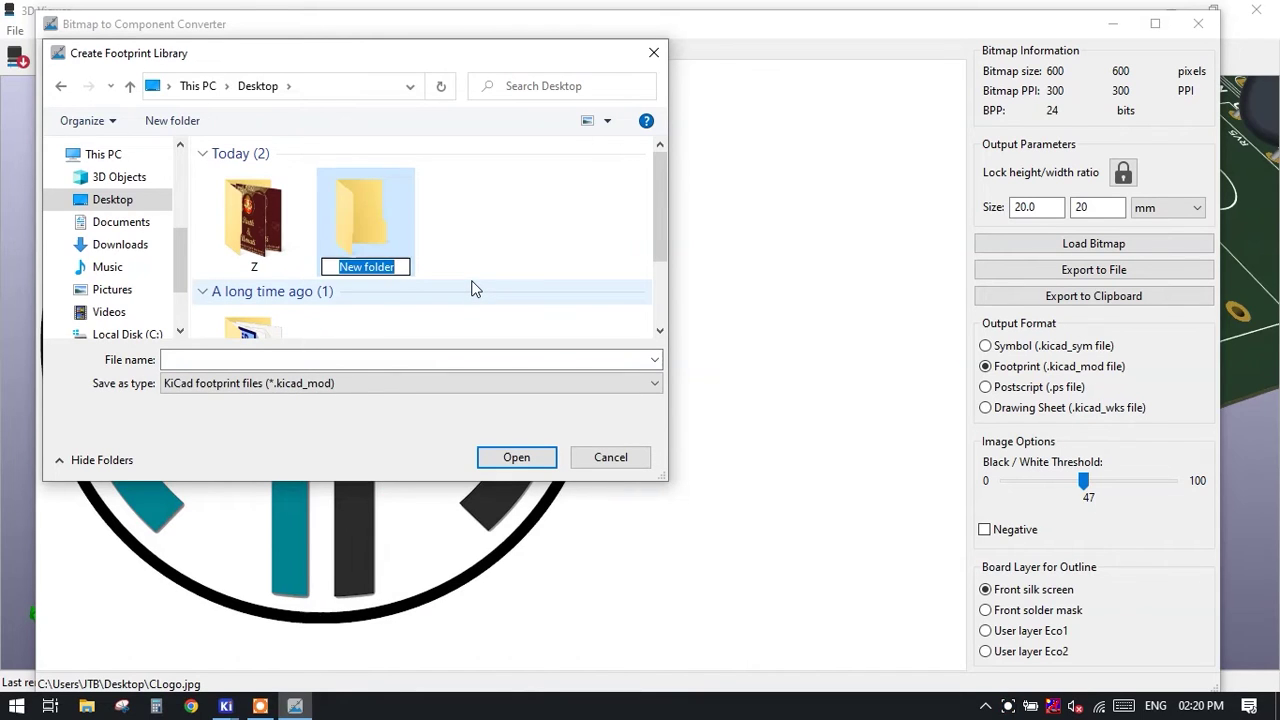
text(Demo)
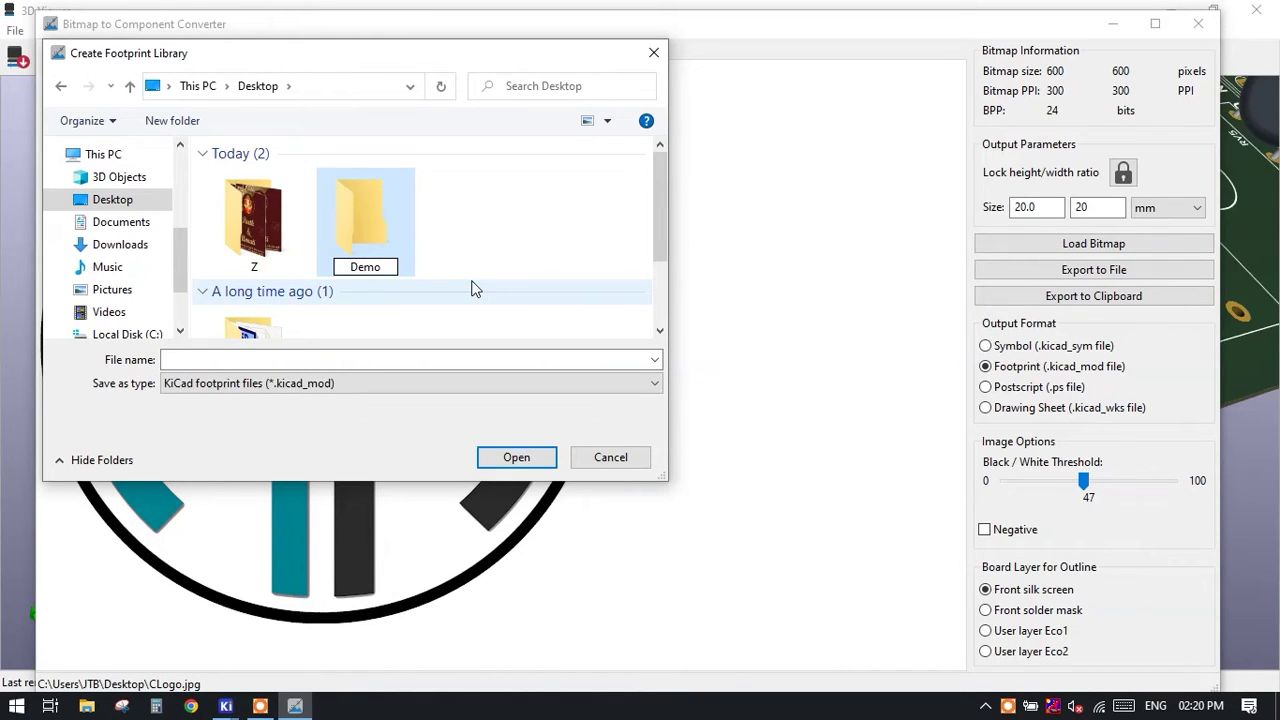
text(.pree)
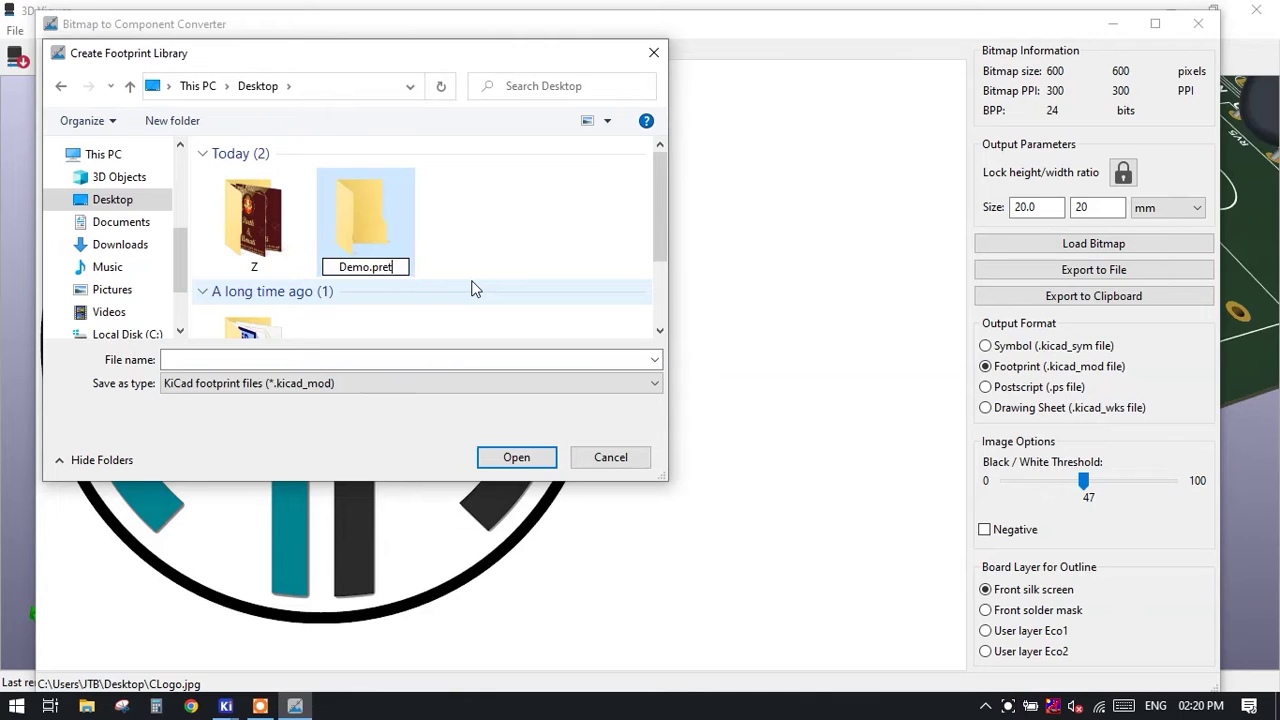
text(ty)
key(Return)
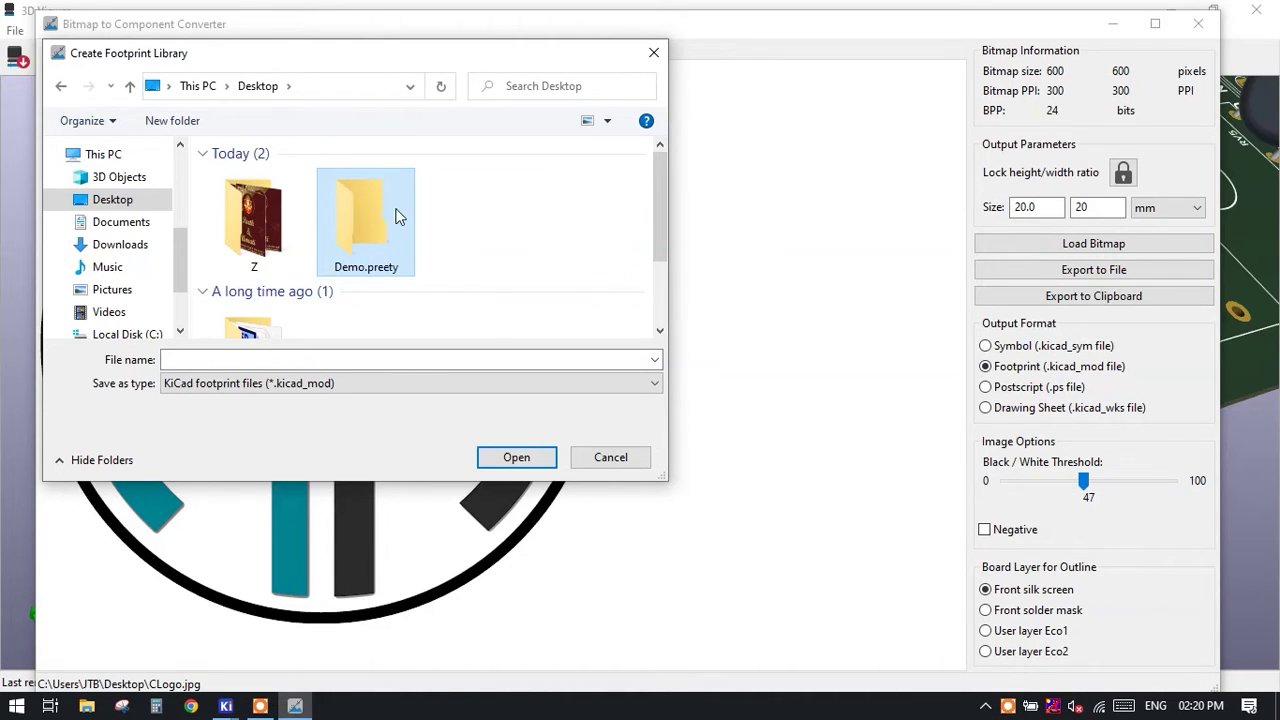
Save the footprint as logodemo inside the Demo.preety folder.
drag(388, 59, 962, 85)
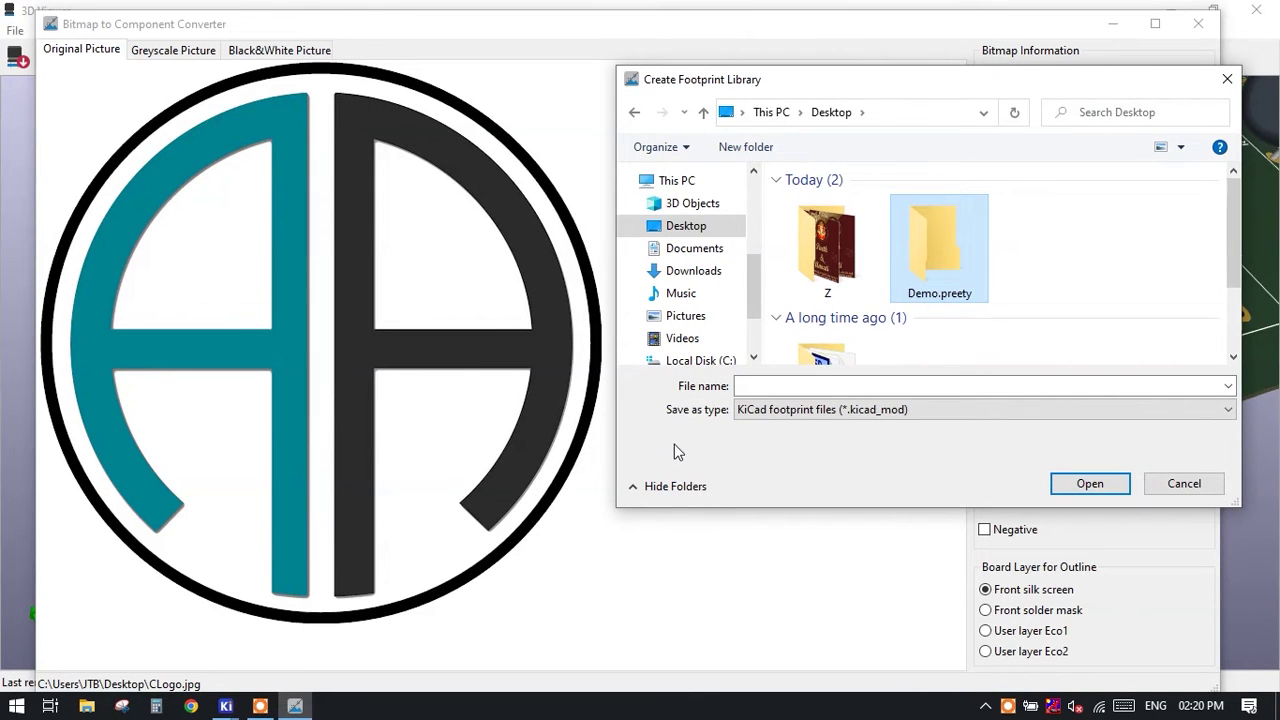
double_click(928, 259)
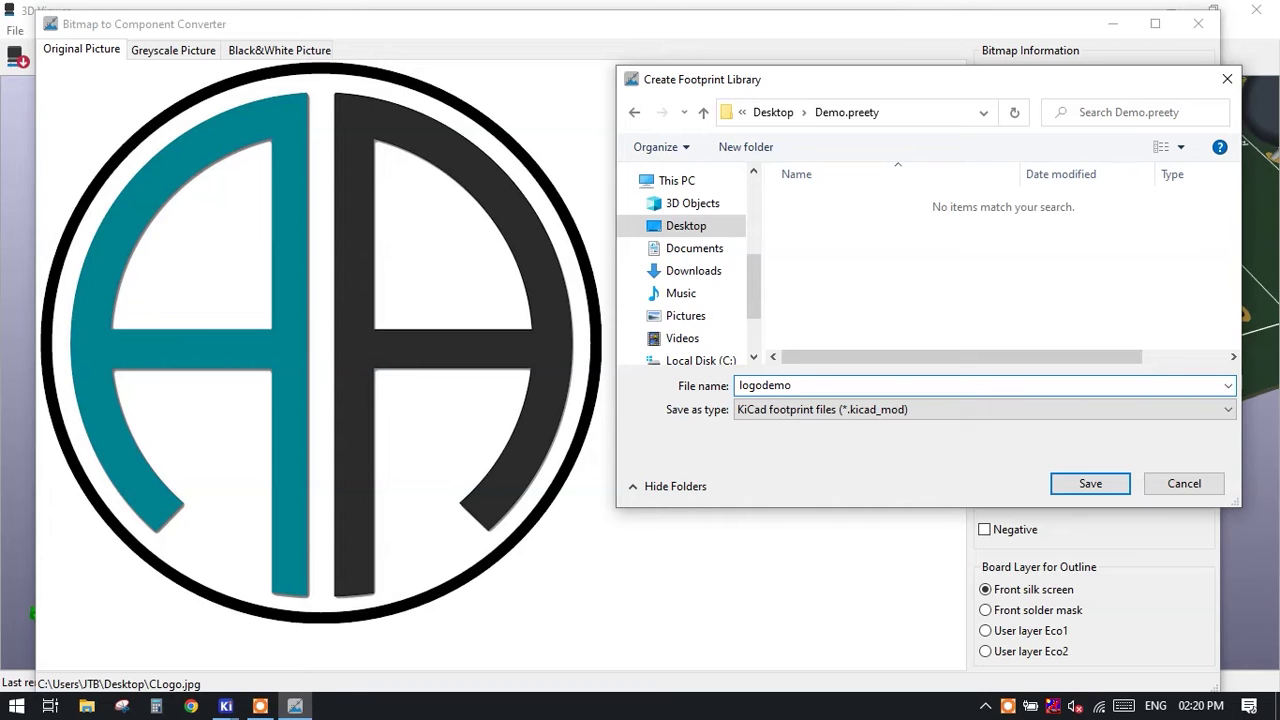
click(1092, 488)
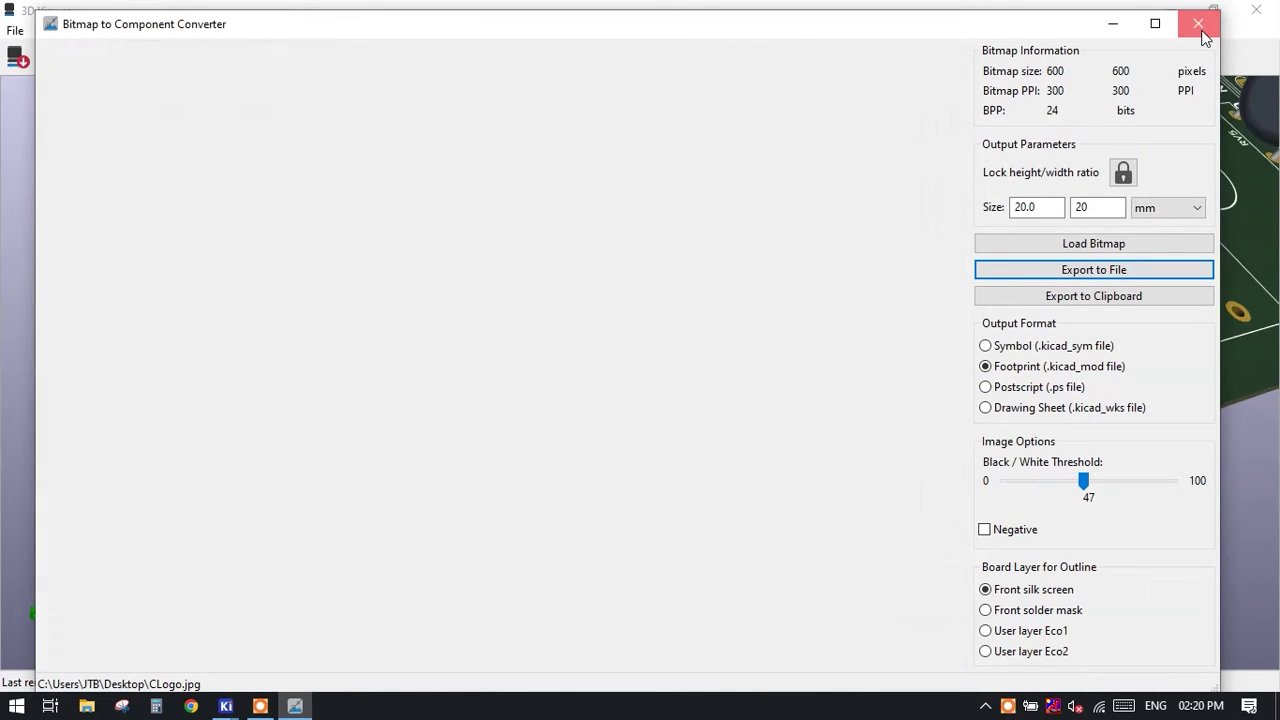
Close the converter, confirm logodemo.kicad_mod is in Demo.preety, and return to the PCB Editor.
click(1198, 23)
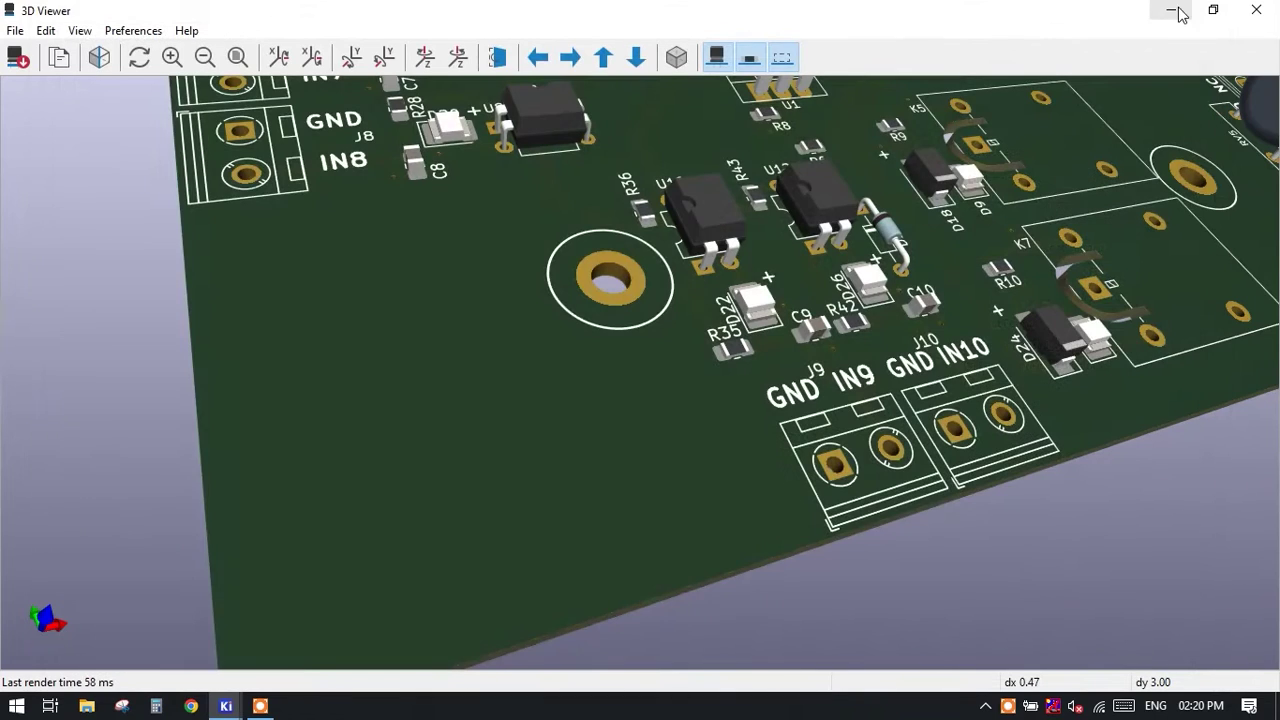
click(1172, 10)
click(1176, 10)
click(1169, 9)
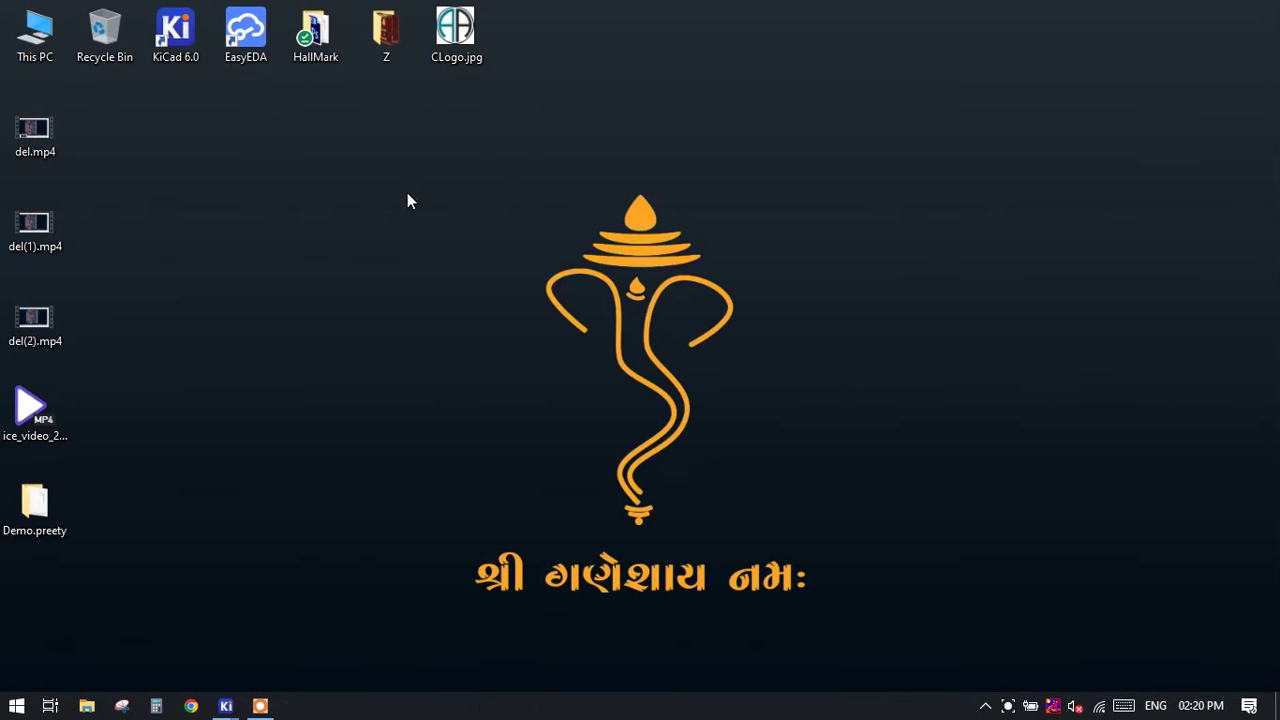
double_click(50, 498)
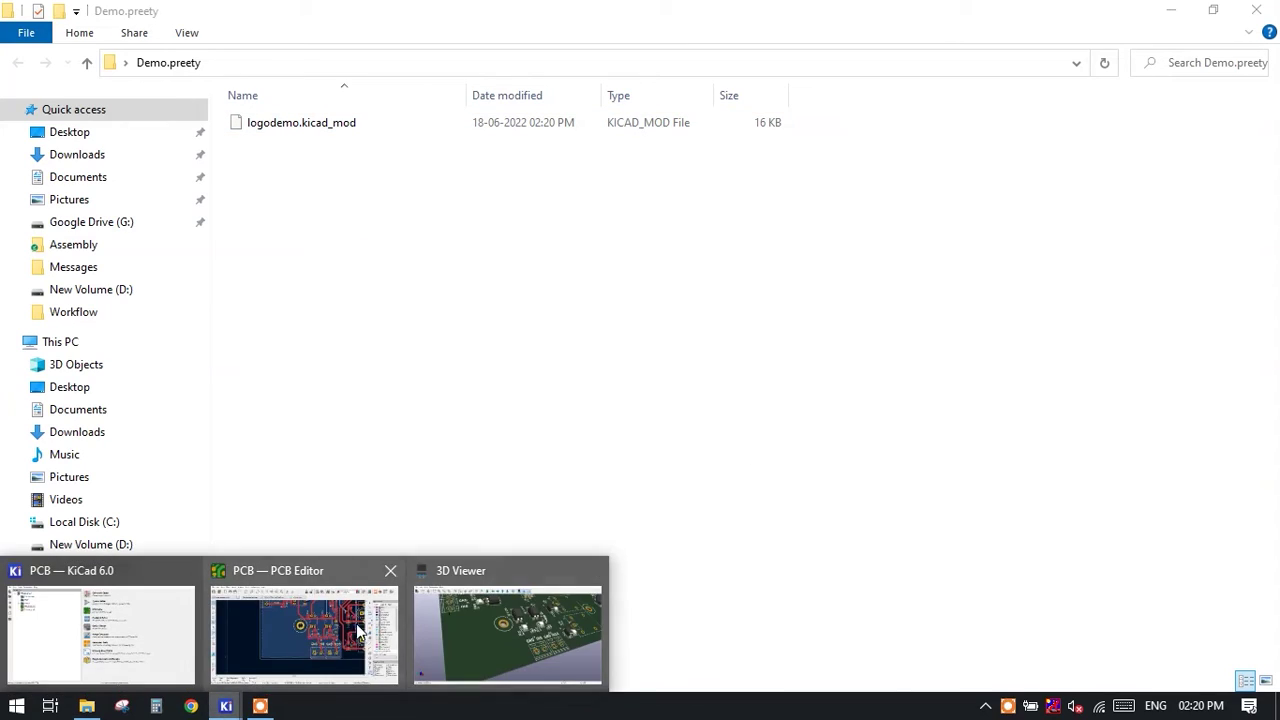
click(305, 640)
scroll(500, 400, down, 2)
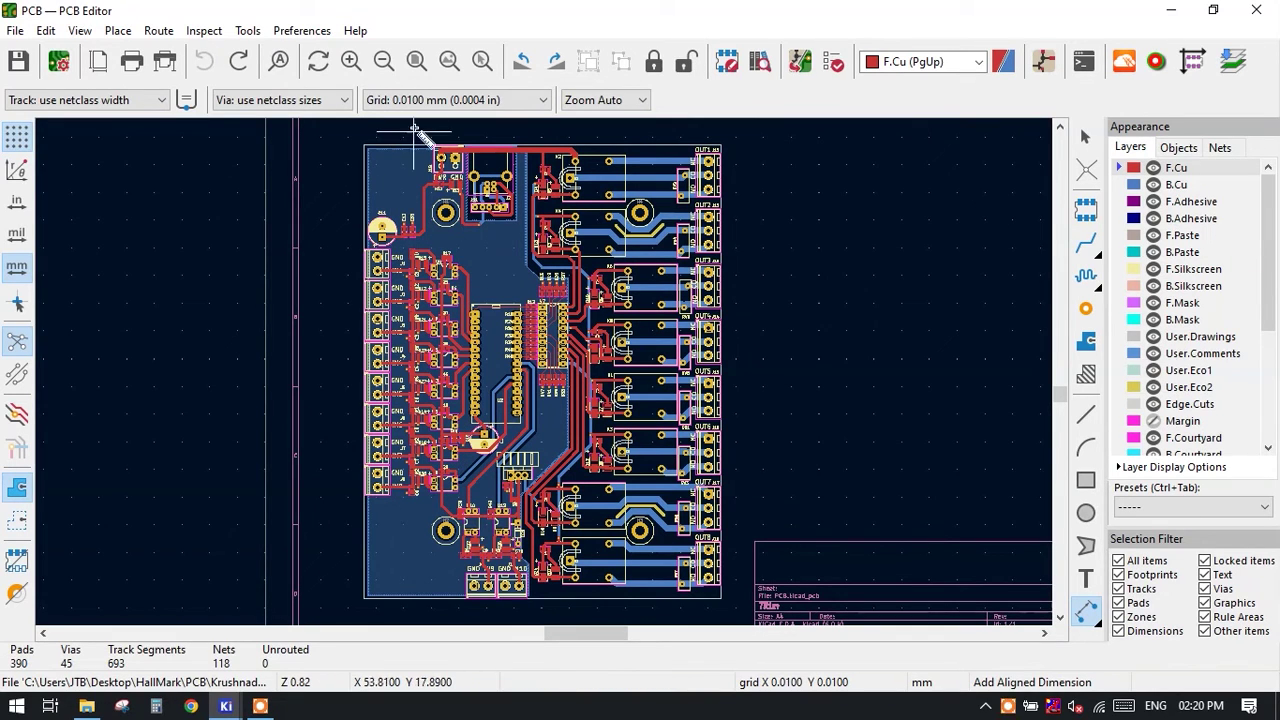
Open Manage Footprint Libraries on the Project Specific libraries tab.
click(300, 31)
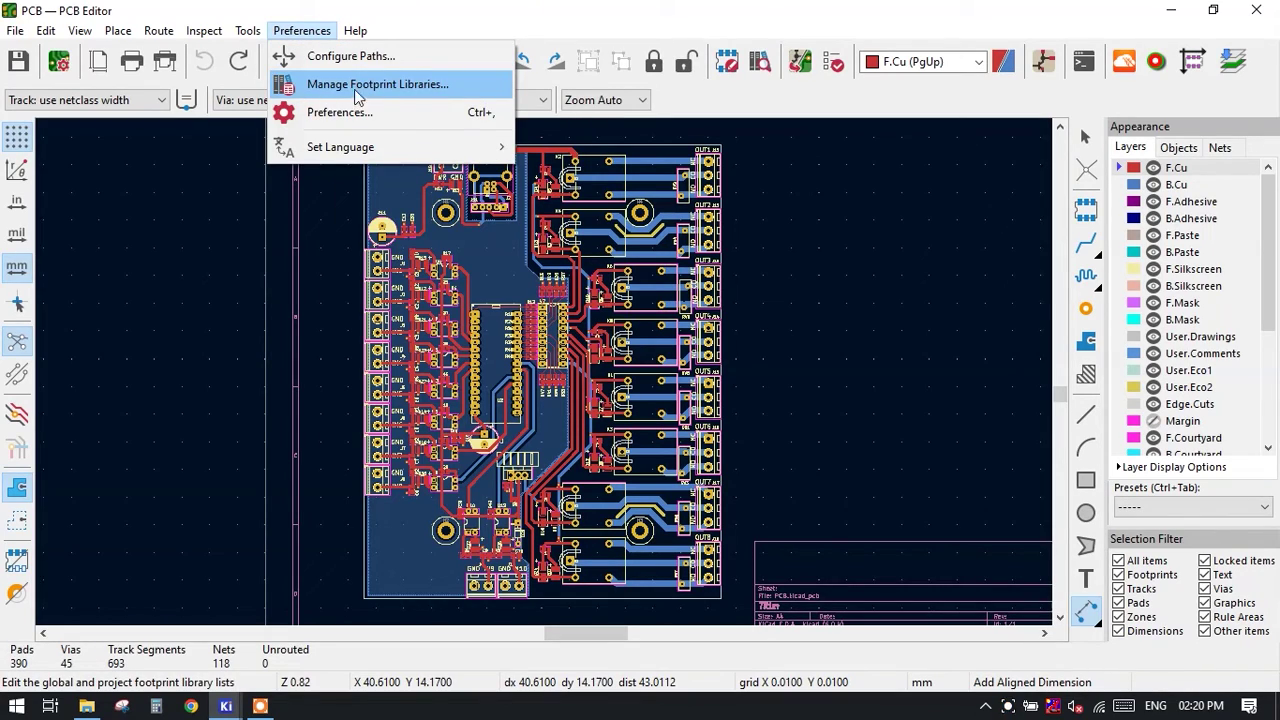
click(405, 88)
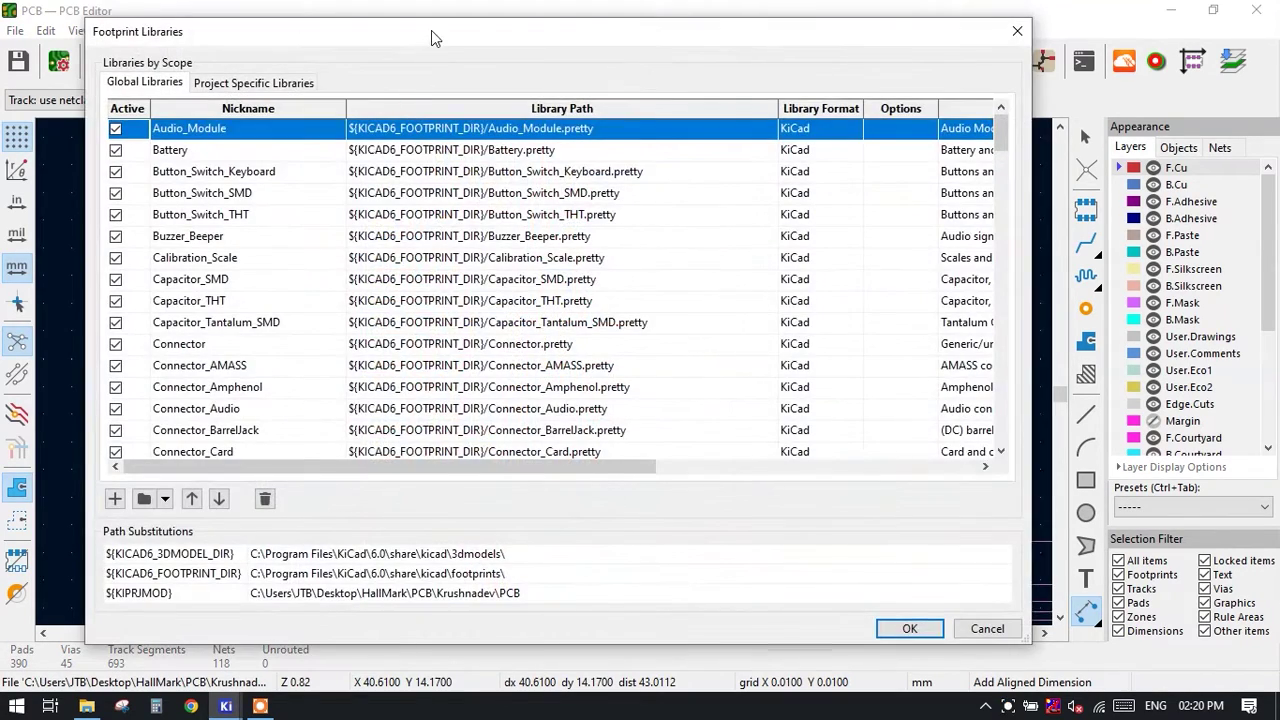
drag(436, 36, 453, 39)
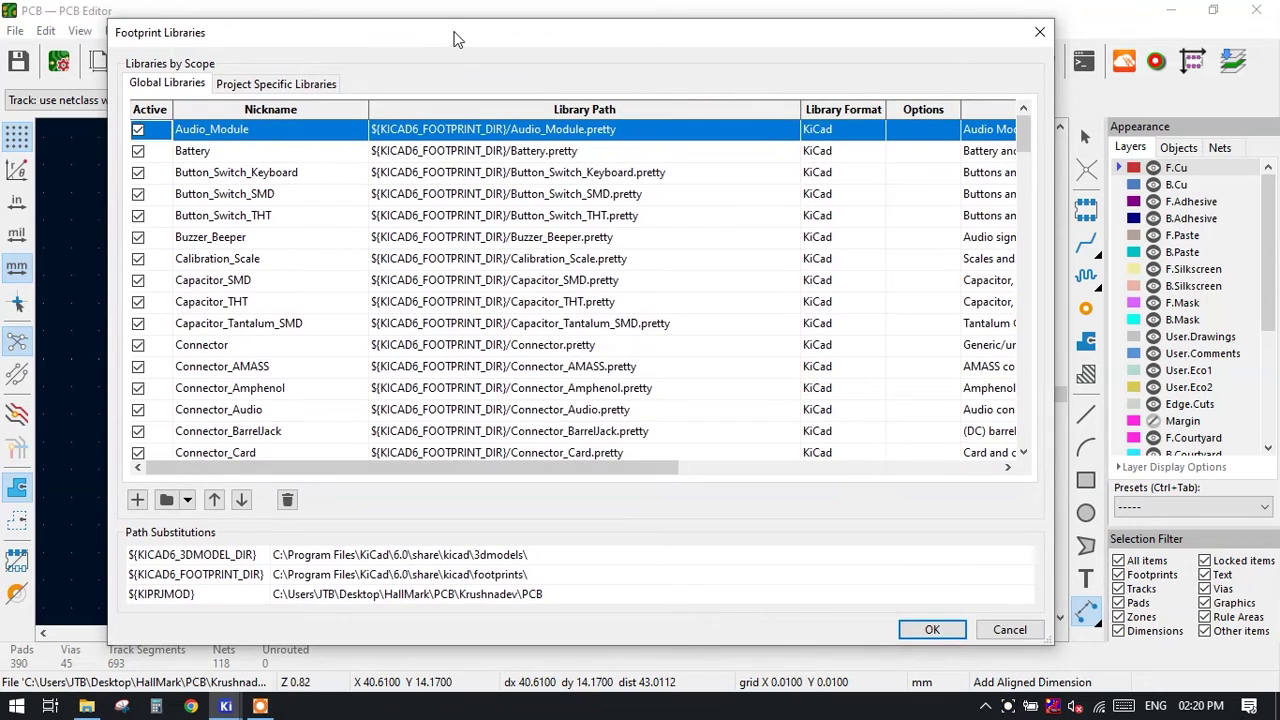
click(270, 86)
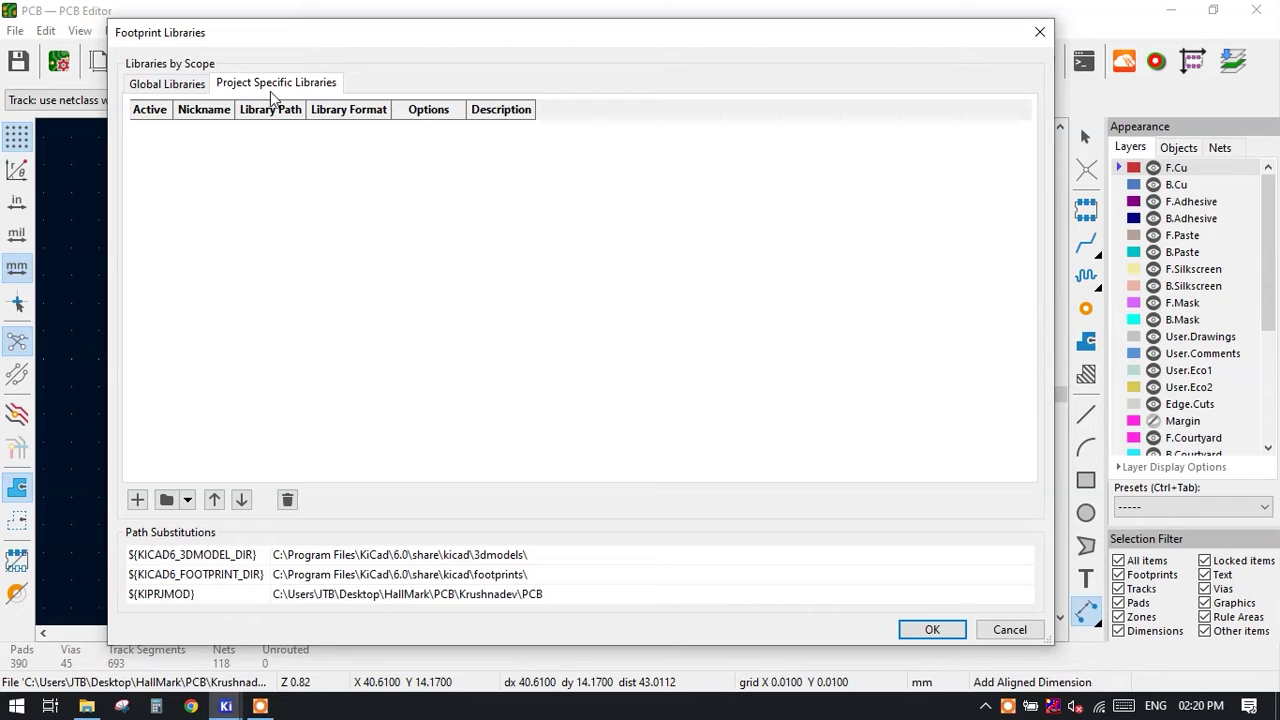
Add the Desktop's Demo.preety folder as the Demo library and save the list.
click(166, 501)
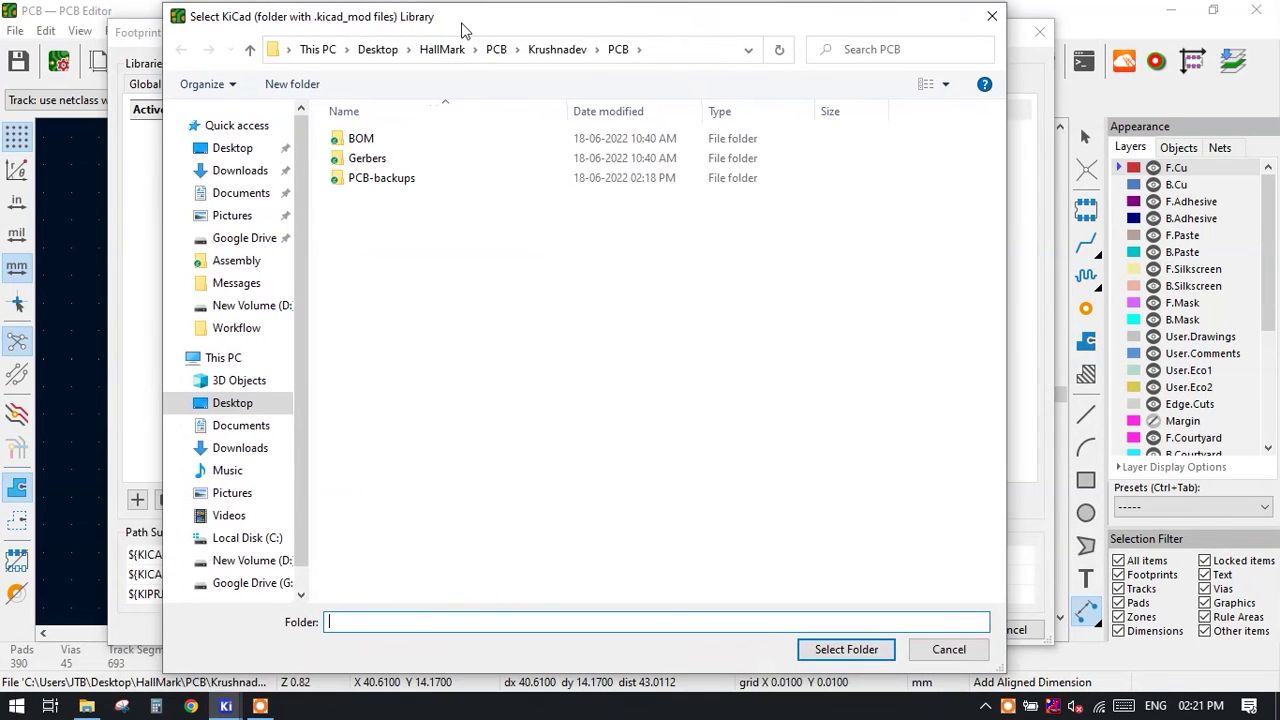
click(235, 150)
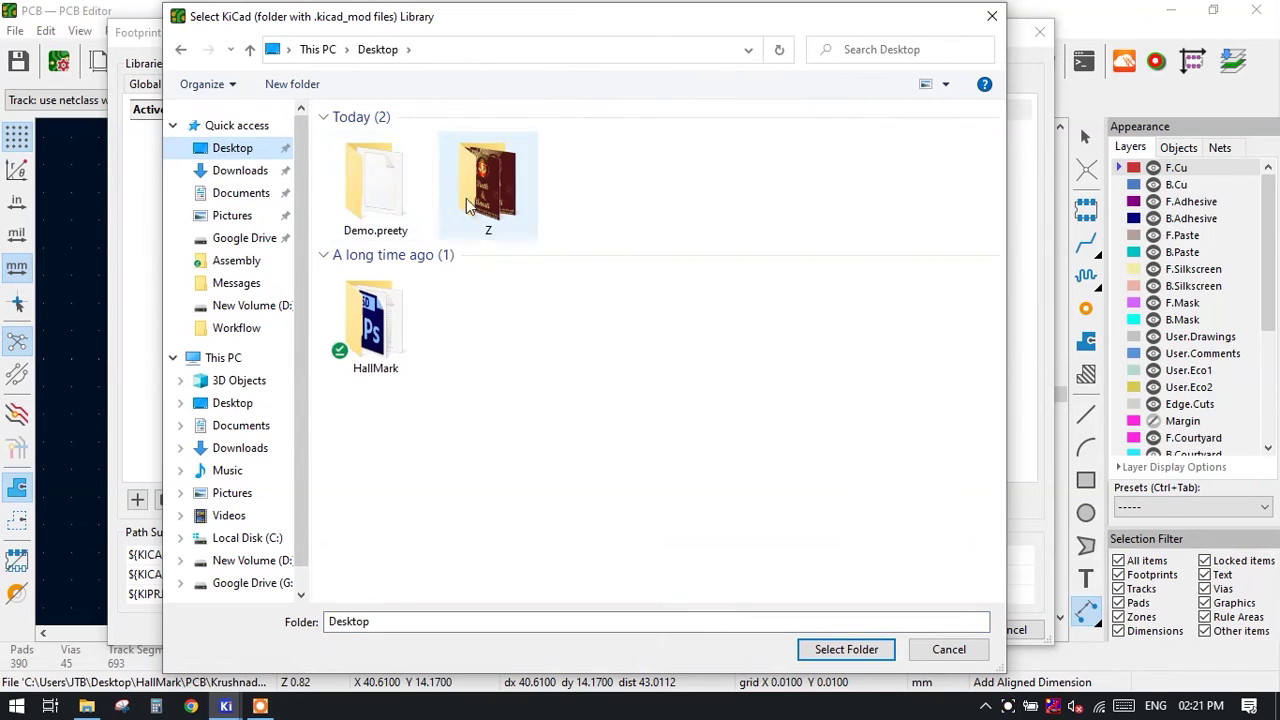
double_click(372, 185)
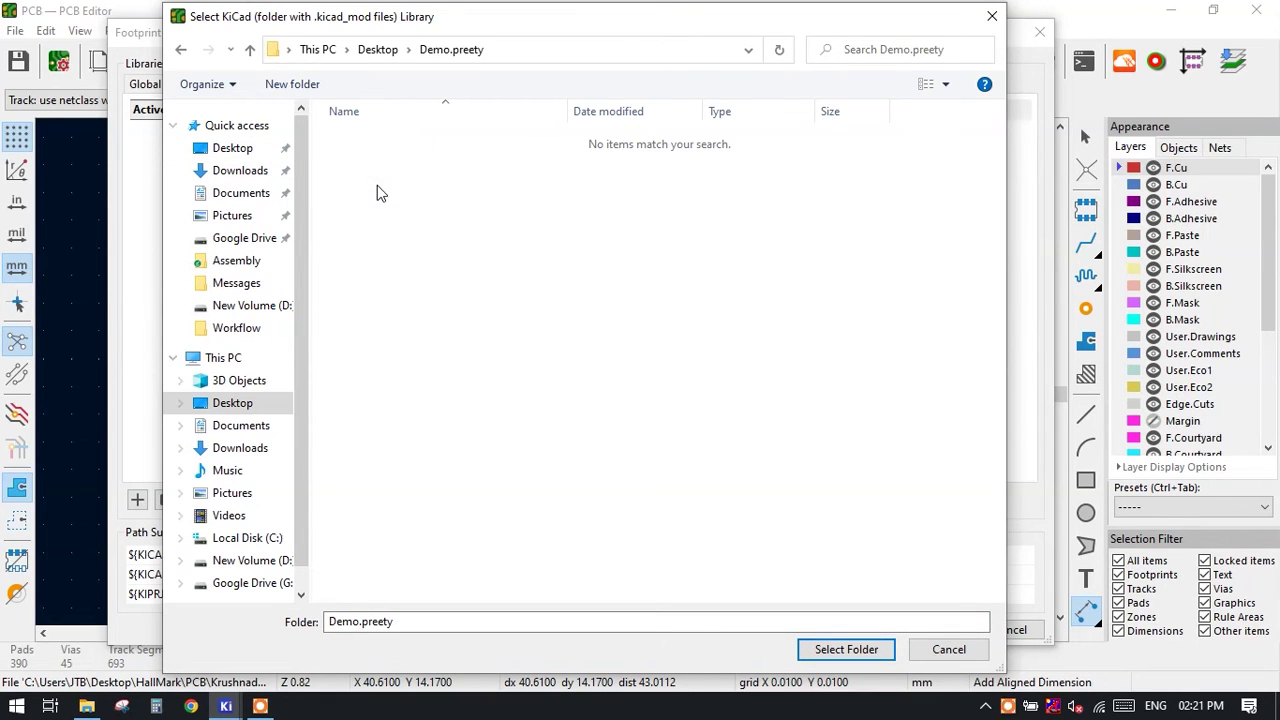
click(846, 649)
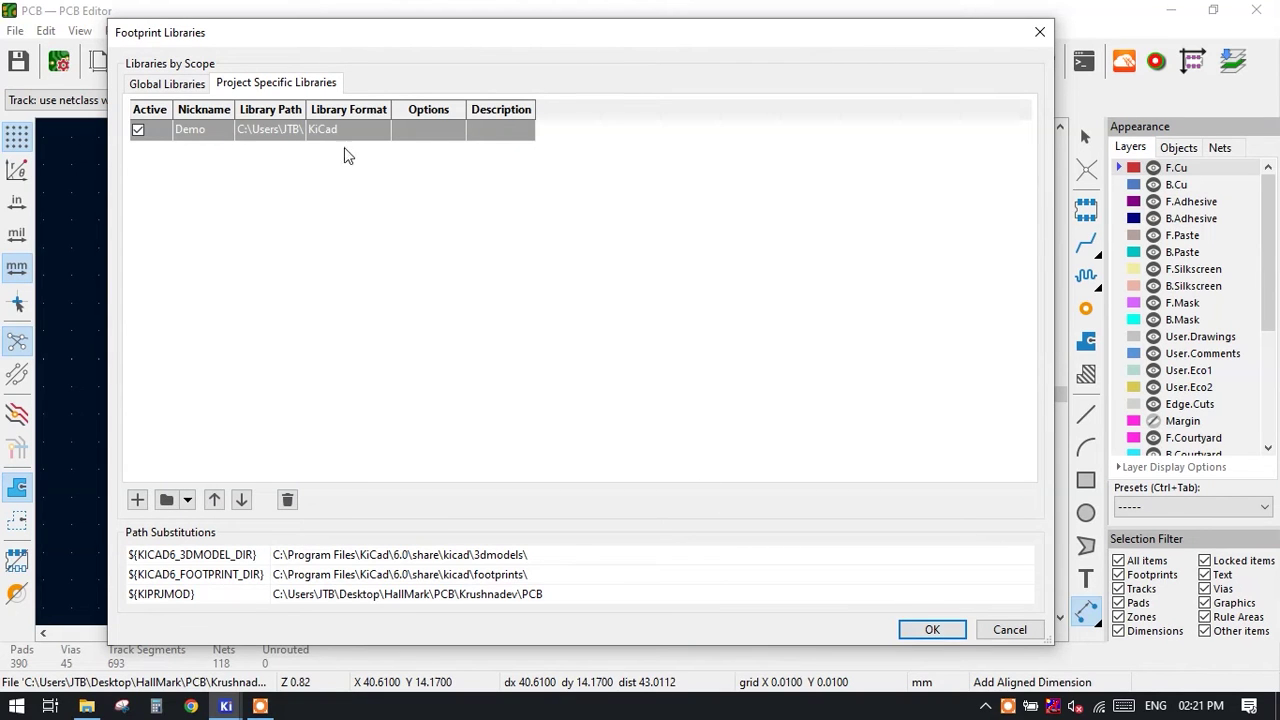
click(932, 629)
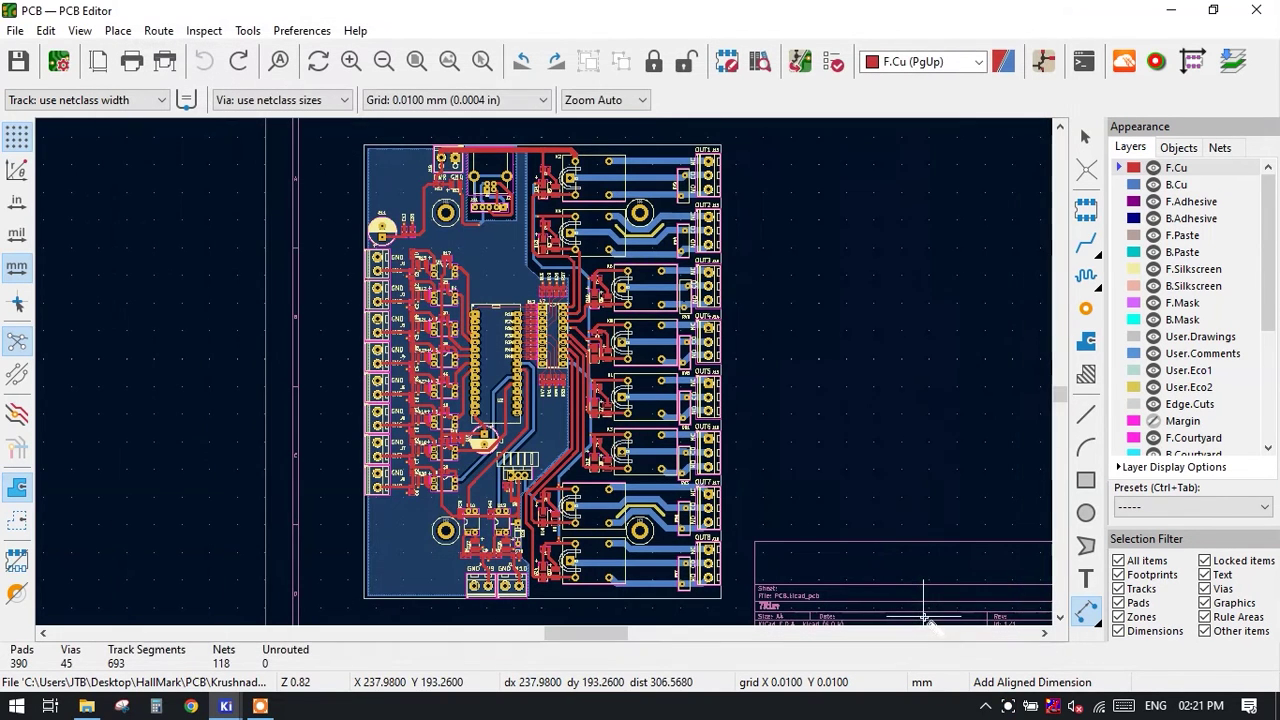
Cancel the aligned dimension tool and pick the logodemo footprint from the Demo library for placement.
right_click(926, 252)
click(975, 262)
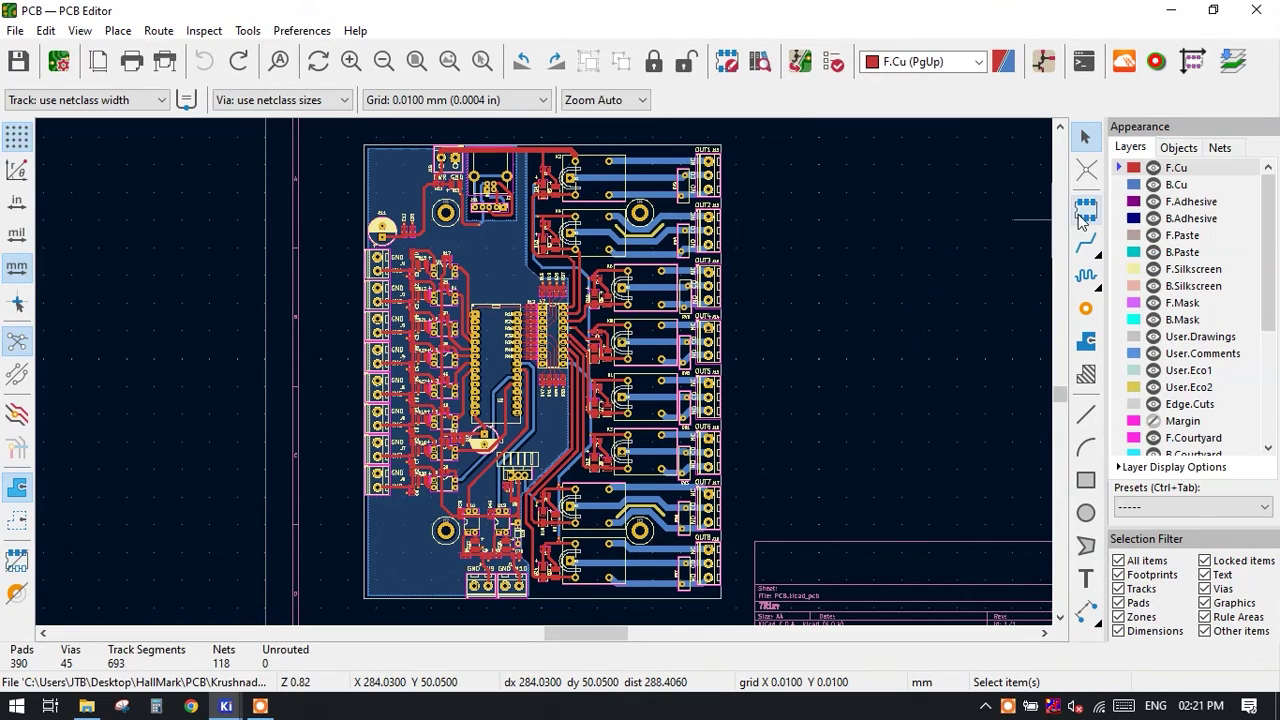
click(1086, 210)
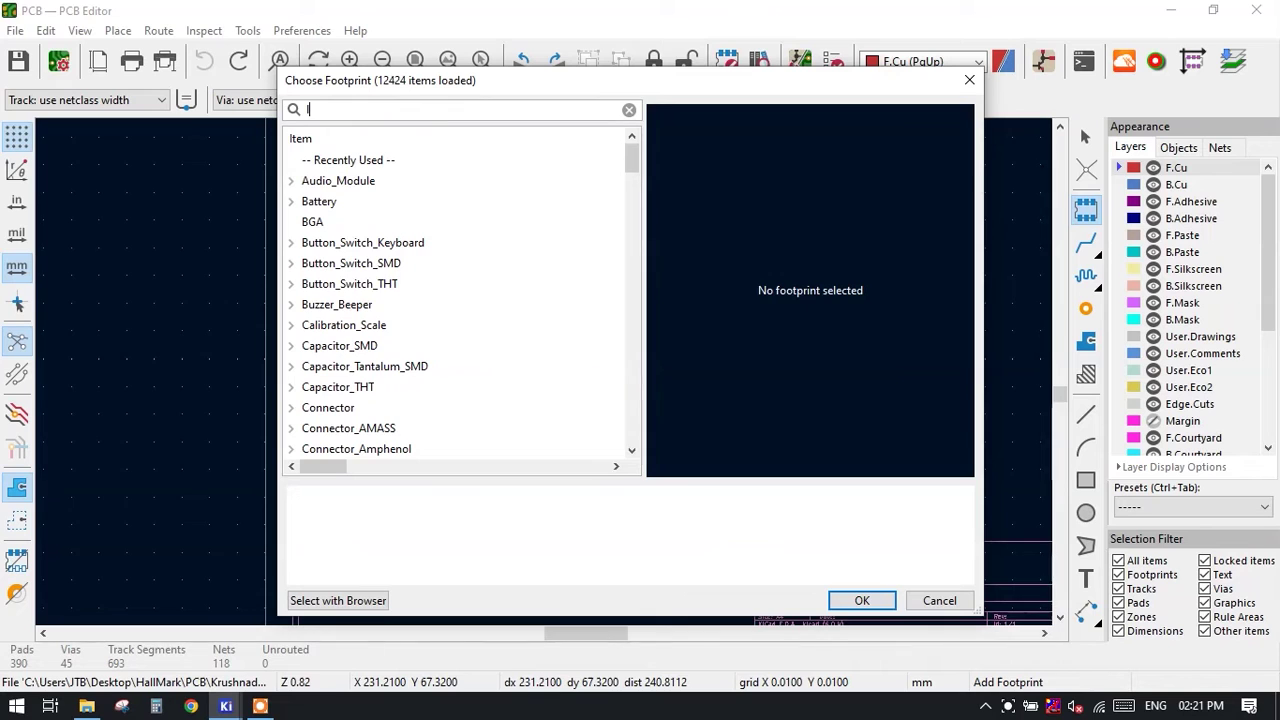
text(logodemo)
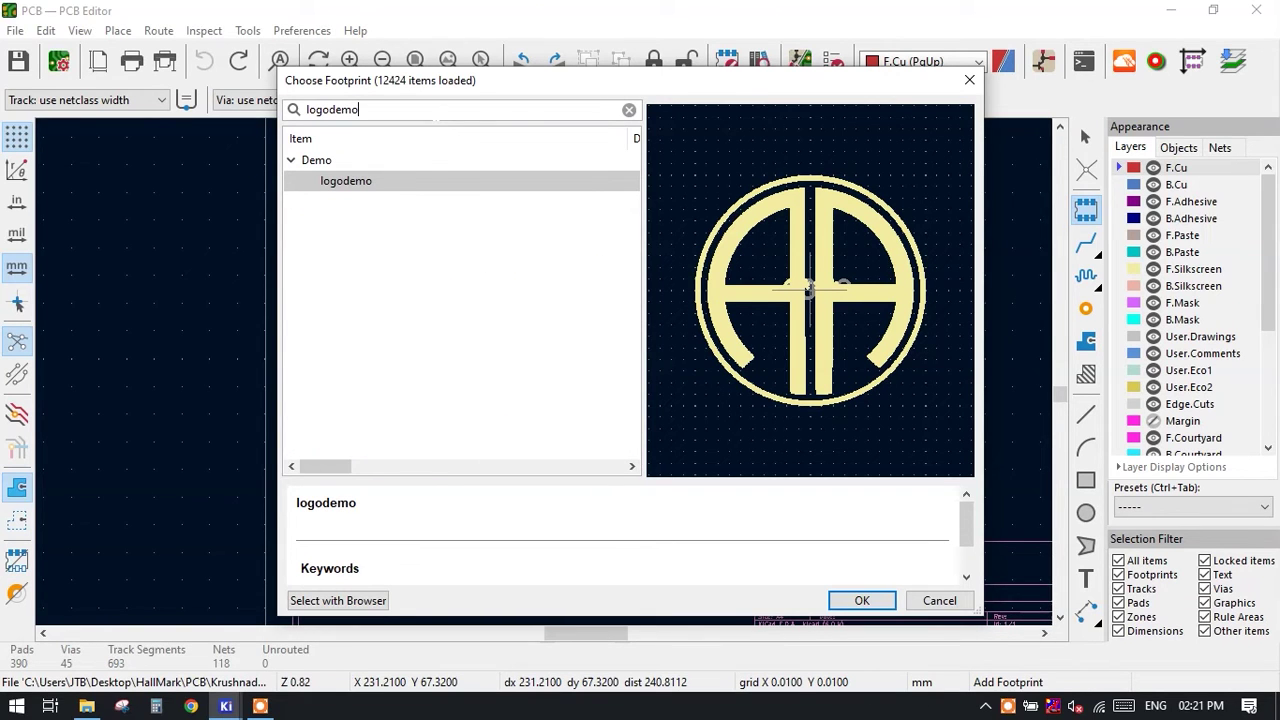
double_click(345, 181)
Place the AA logo in the board's lower-left area beside hole H2.
scroll(414, 546, up, 5)
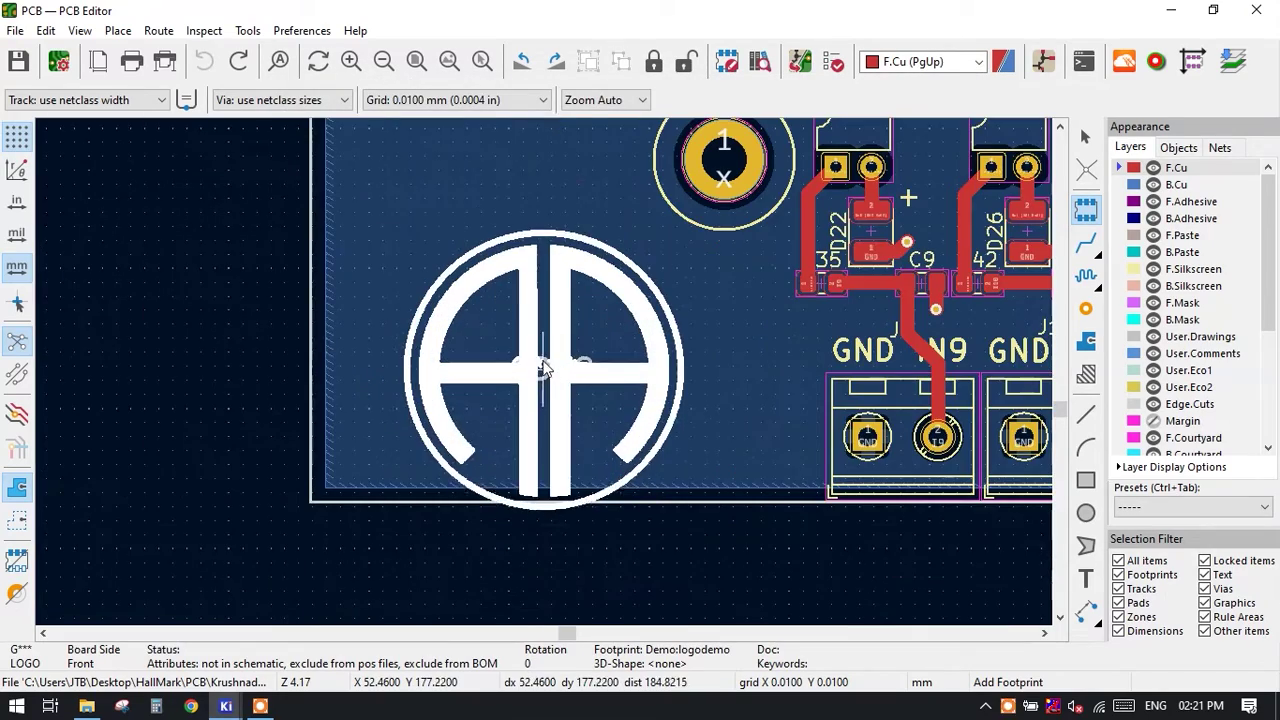
scroll(514, 222, down, 2)
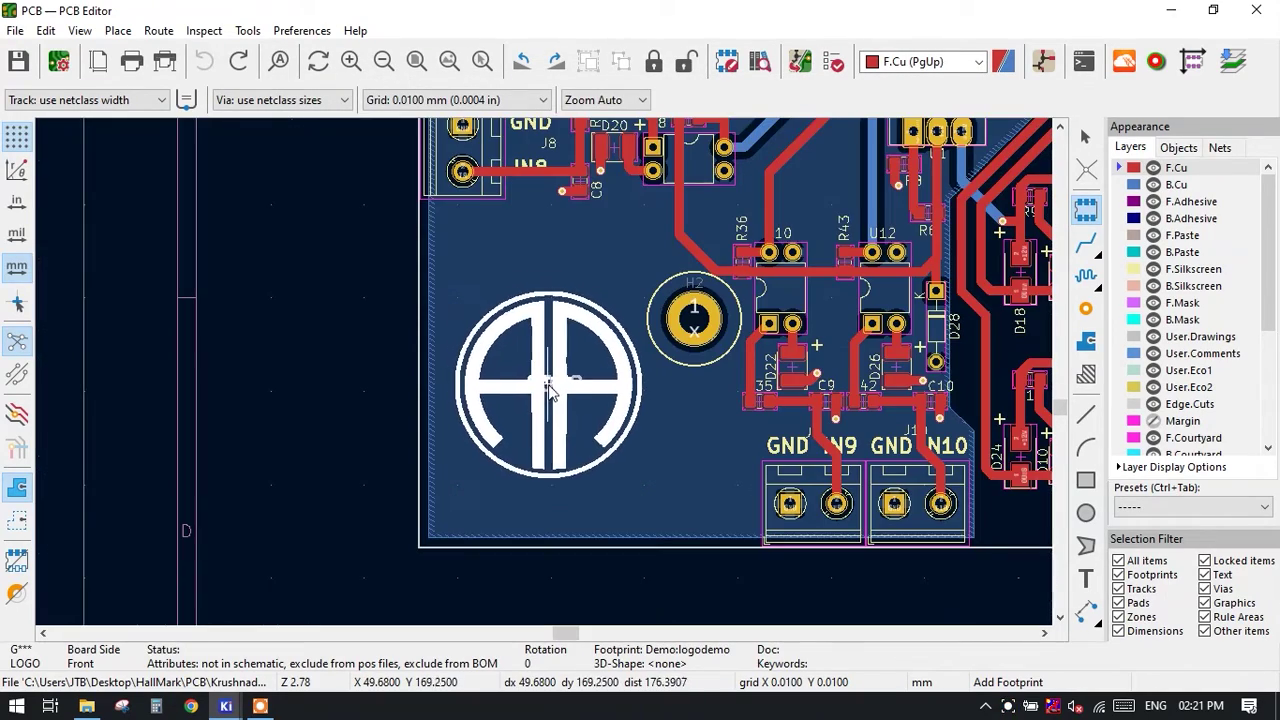
click(549, 409)
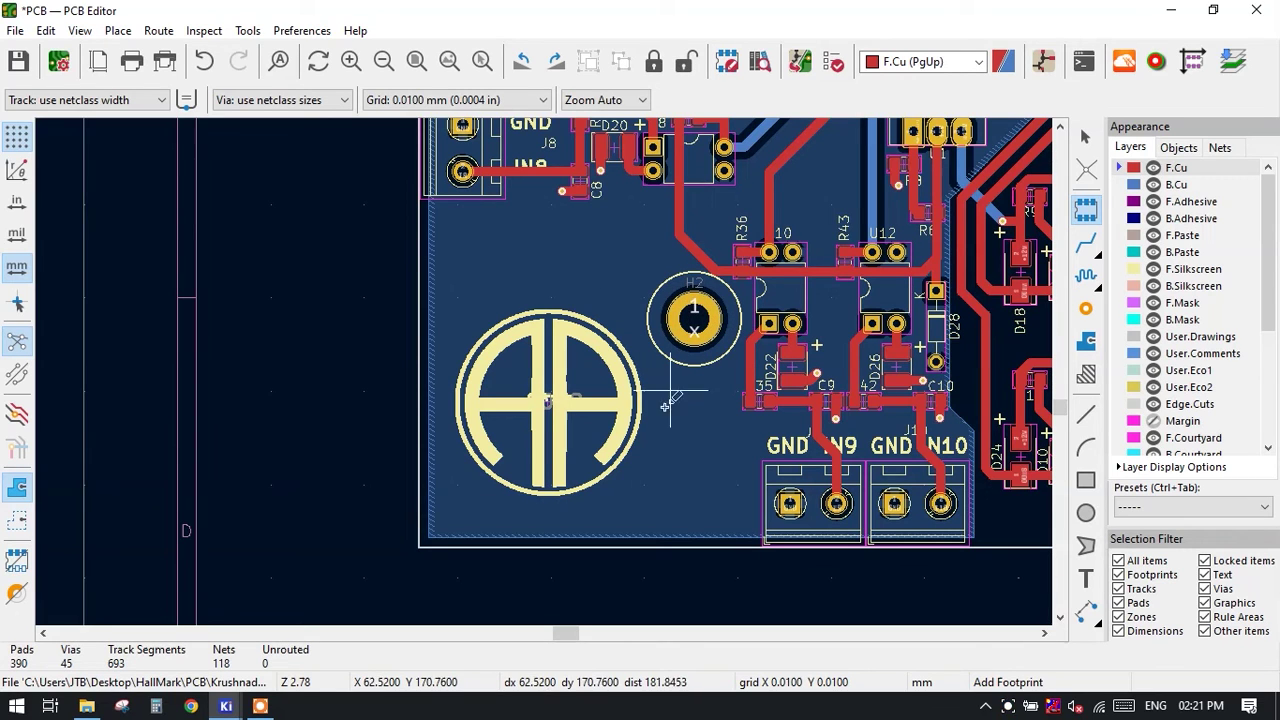
key(Escape)
Move the logo's G*** reference text to just below the logo.
scroll(535, 396, up, 8)
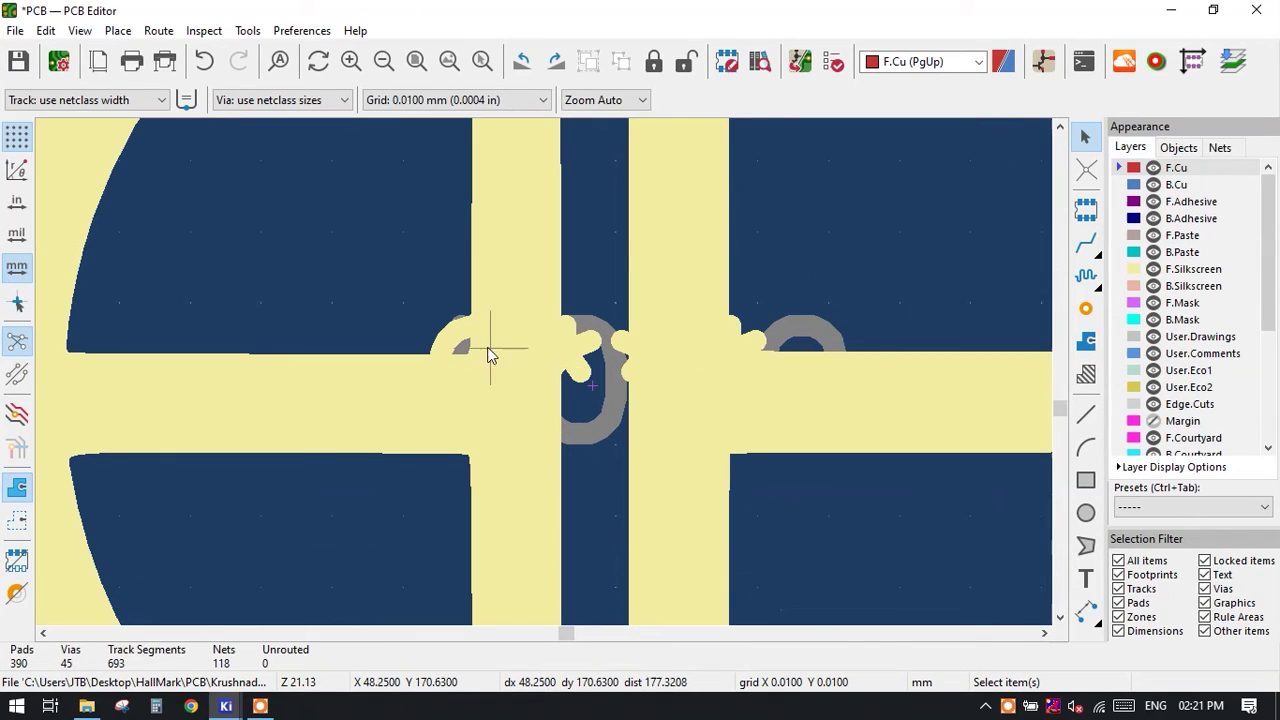
click(487, 355)
scroll(487, 355, down, 6)
key(m)
click(556, 566)
Hide the G*** reference text by turning off its visibility.
scroll(556, 566, up, 6)
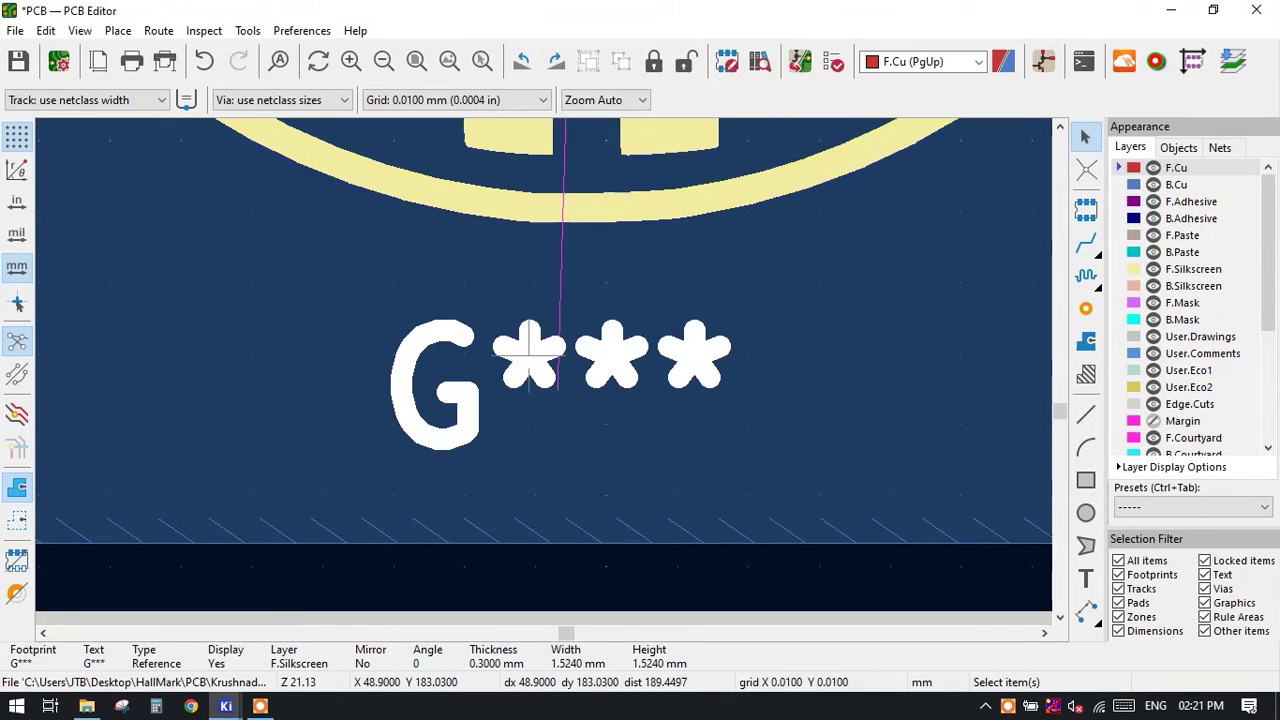
double_click(530, 355)
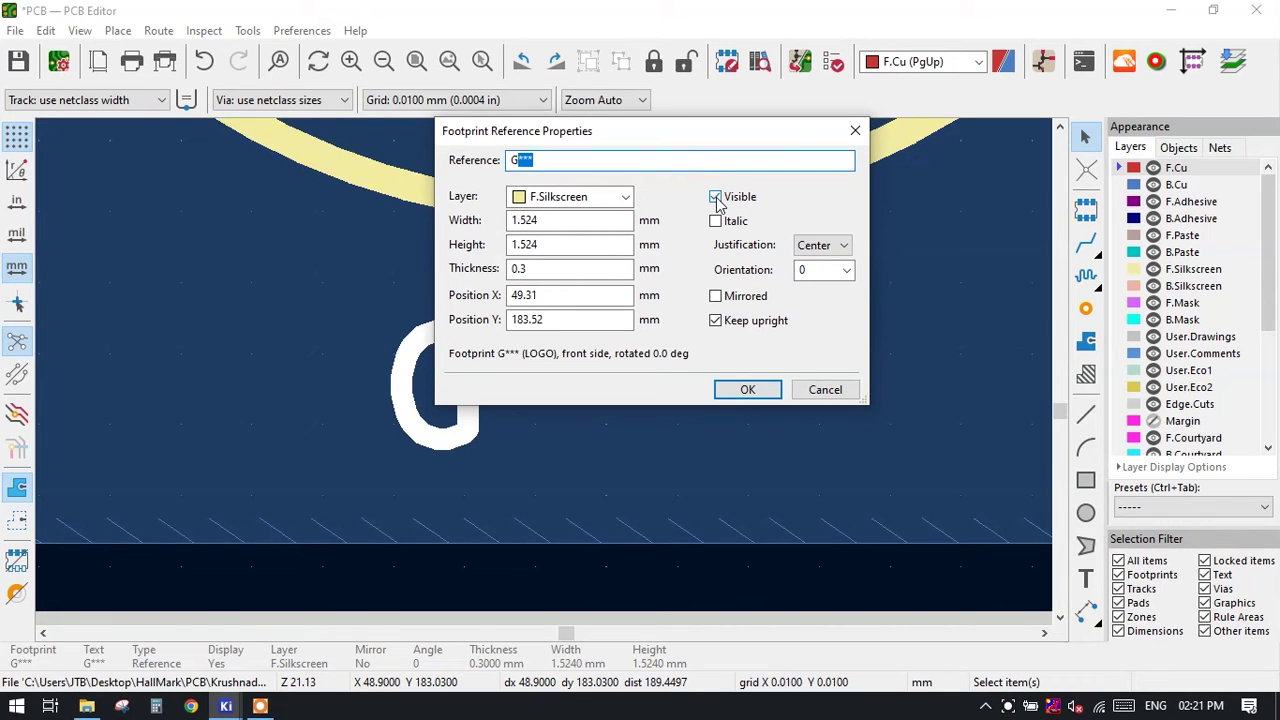
click(748, 389)
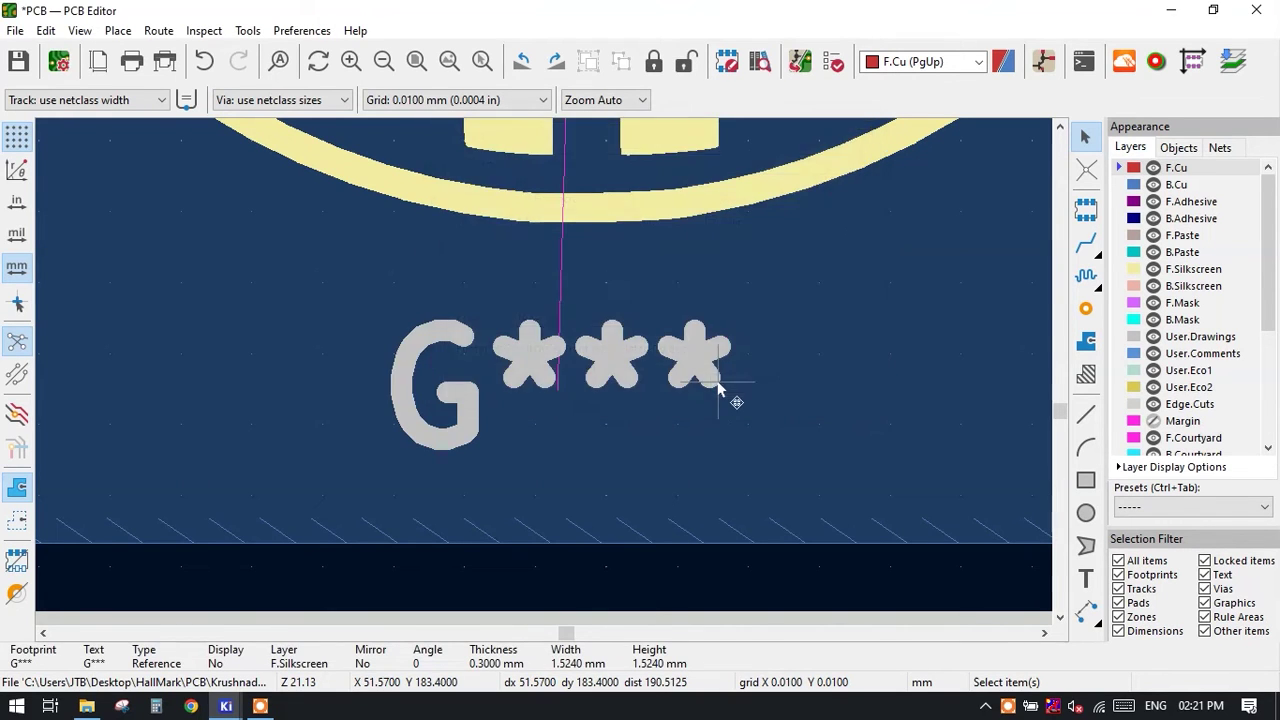
scroll(522, 287, down, 7)
middle_drag(522, 287, 538, 395)
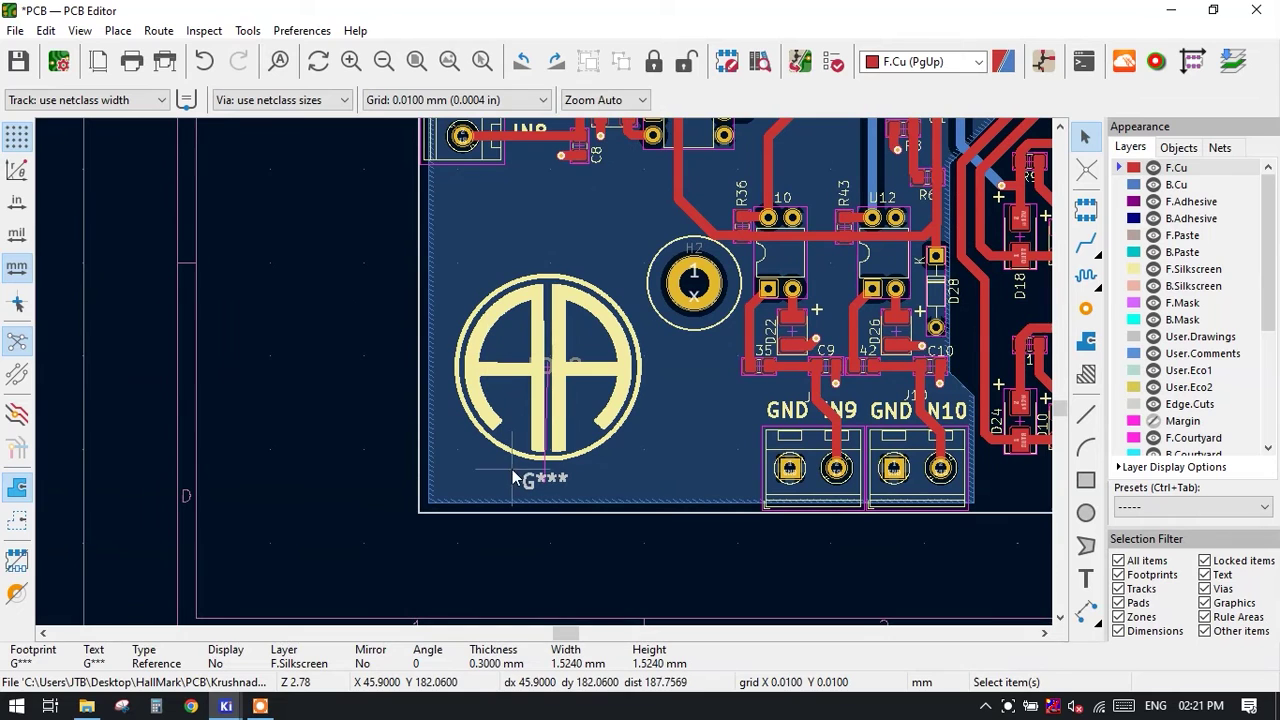
click(80, 30)
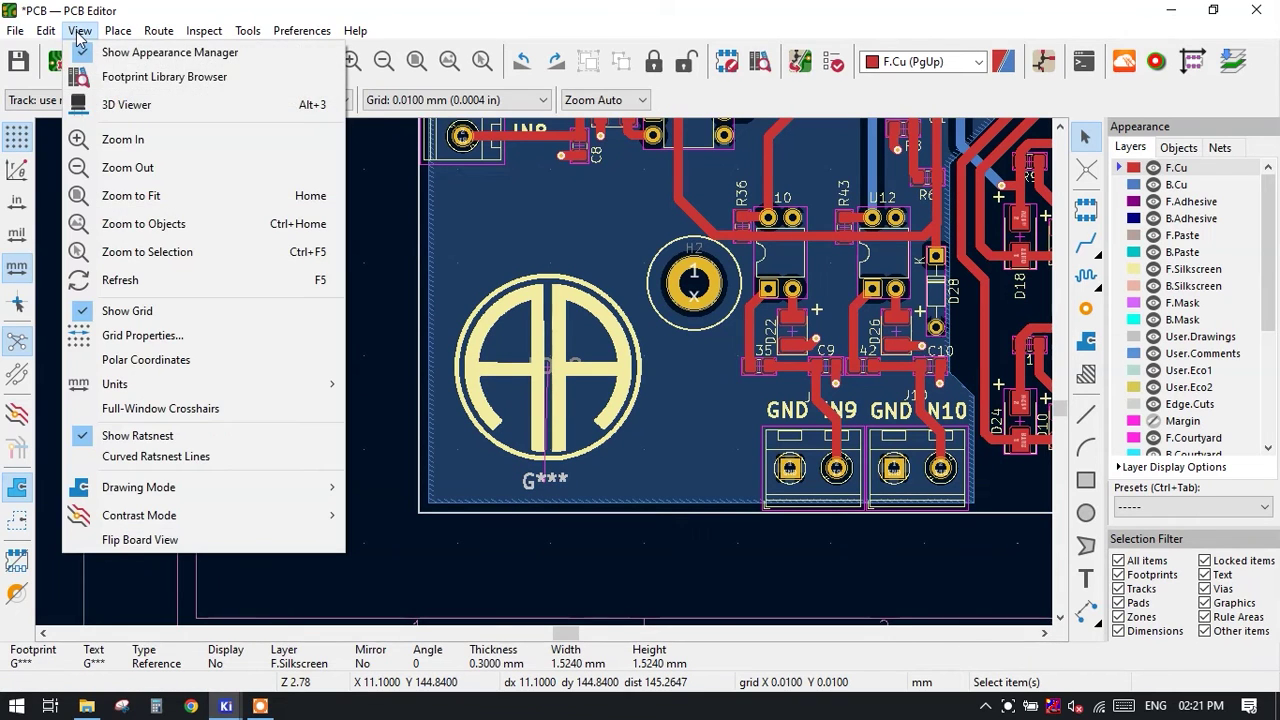
click(140, 106)
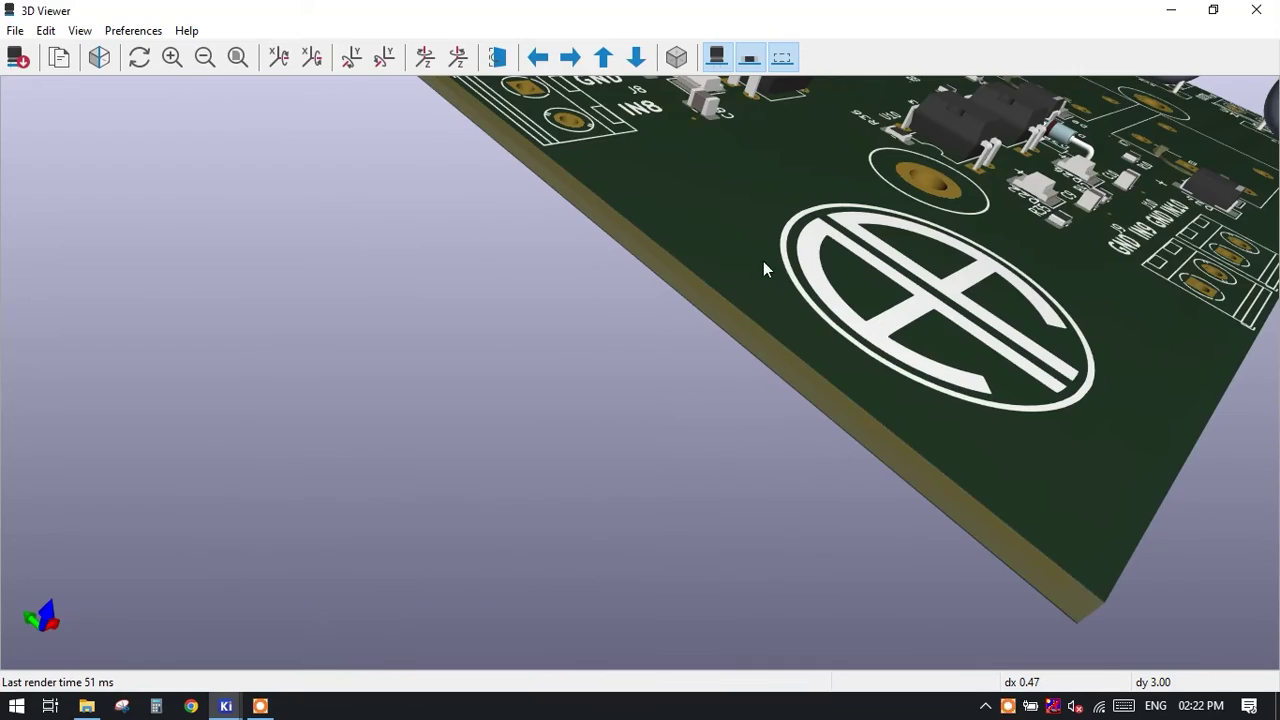
drag(736, 257, 670, 370)
middle_drag(670, 370, 740, 307)
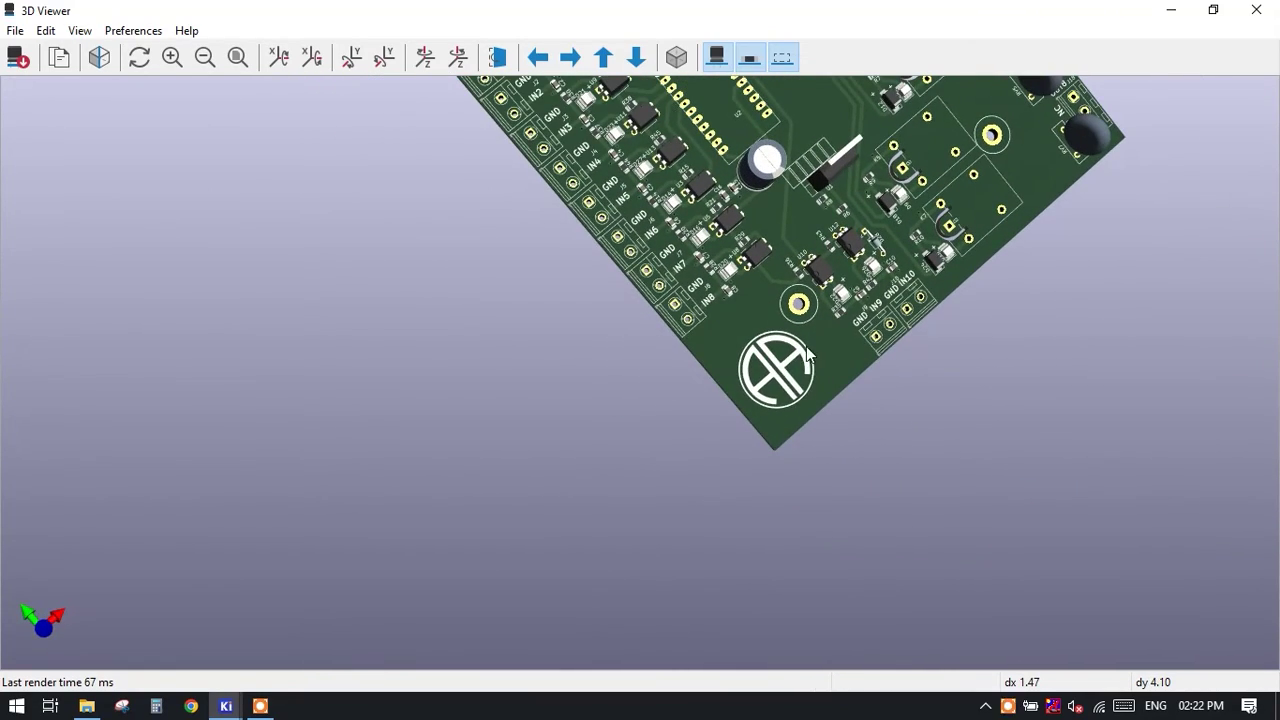
click(1273, 10)
Rotate the AA logo to -90° and nudge it within the lower-left corner.
scroll(550, 355, up, 2)
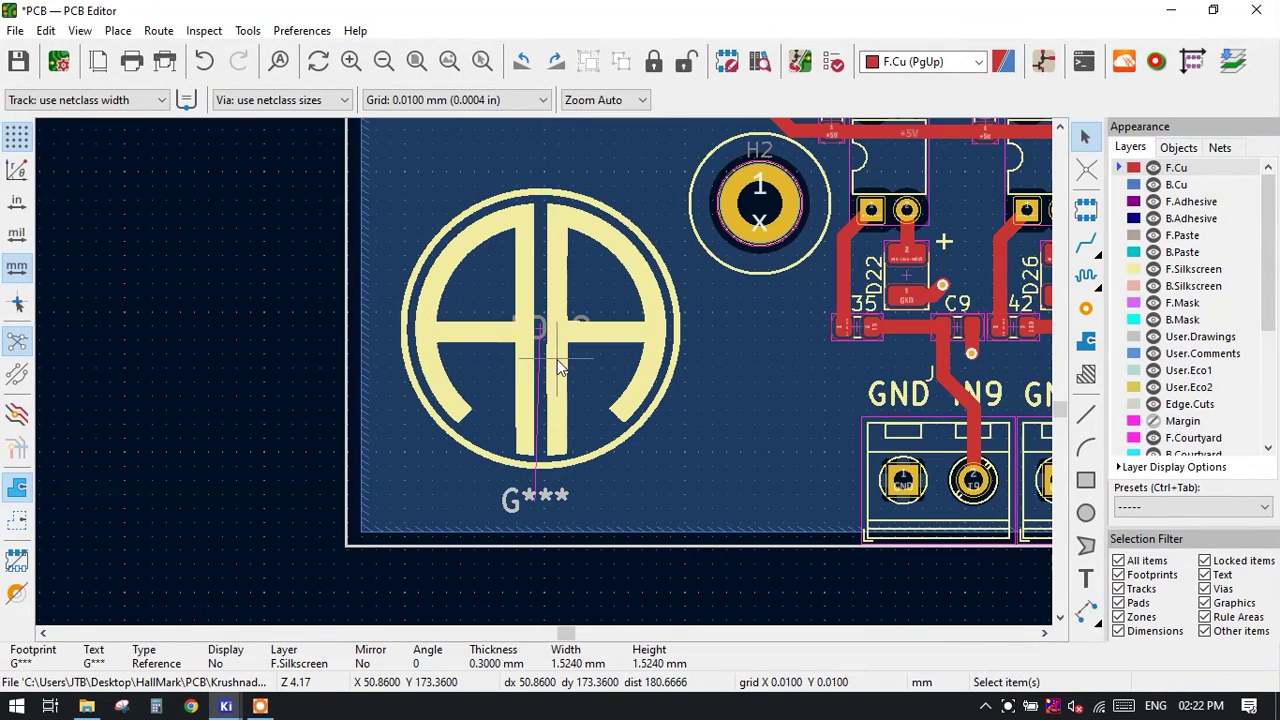
click(575, 380)
key(r)
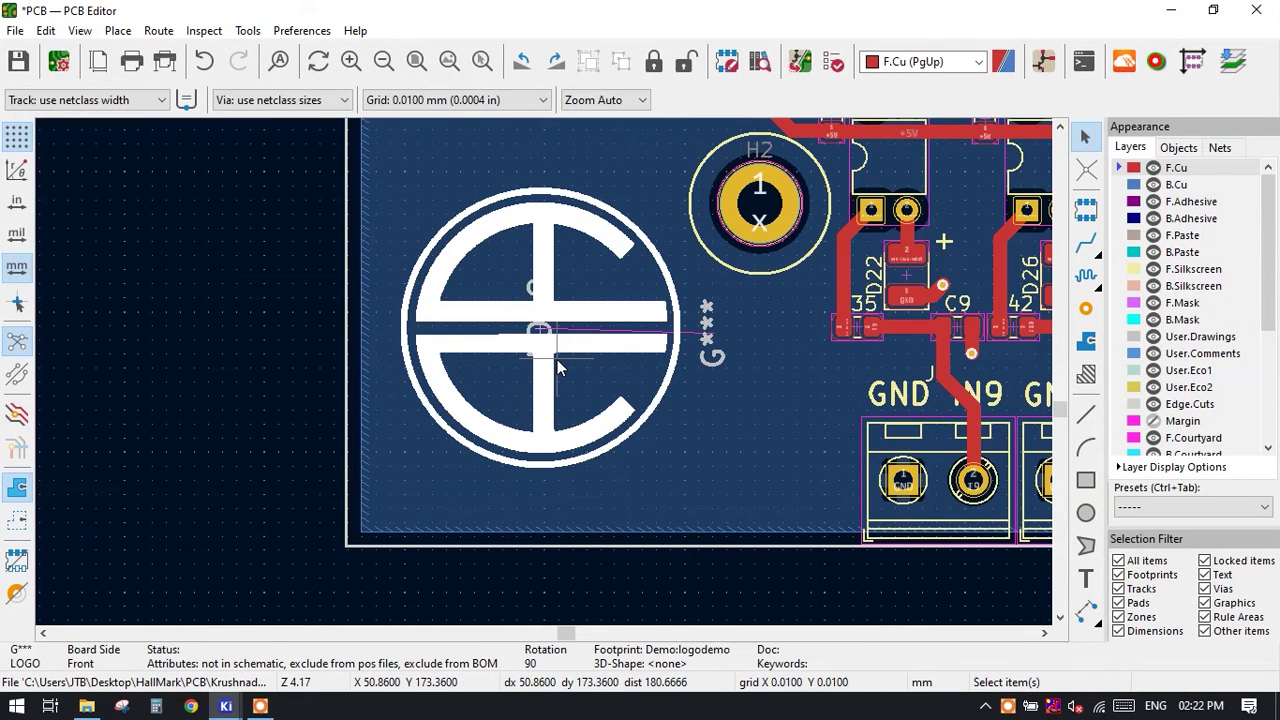
key(r)
key(r)
key(m)
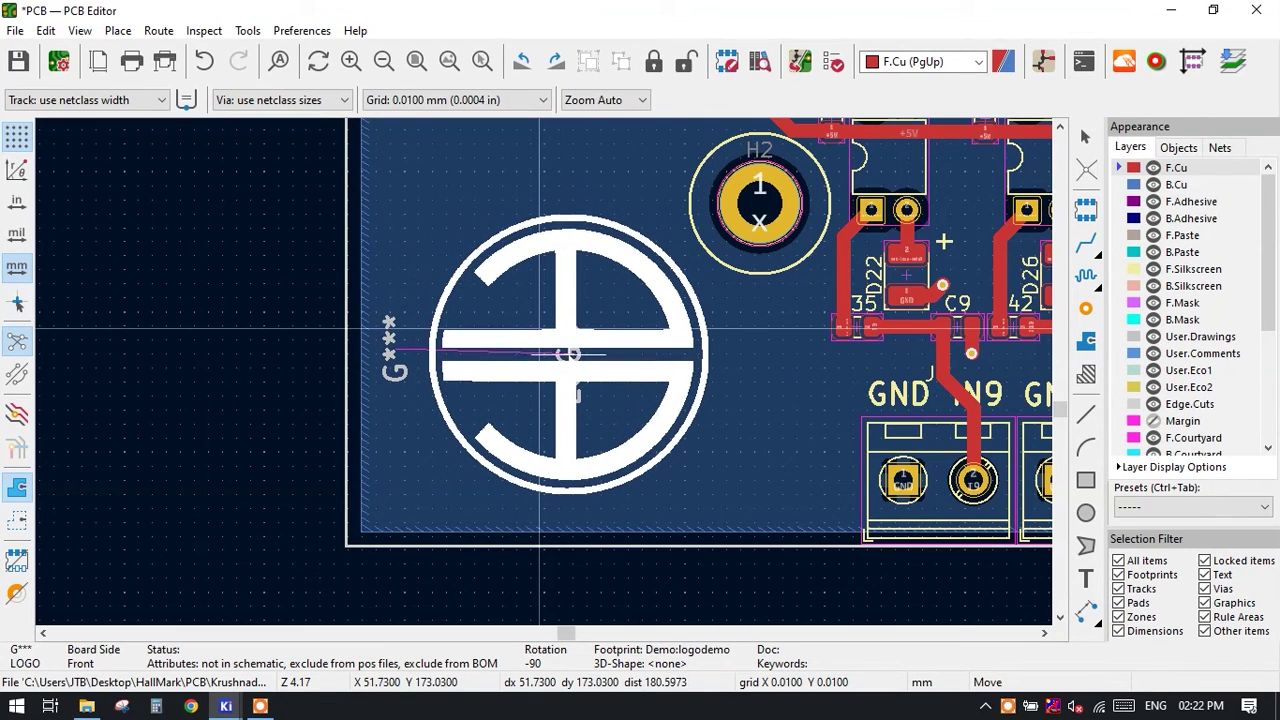
click(555, 333)
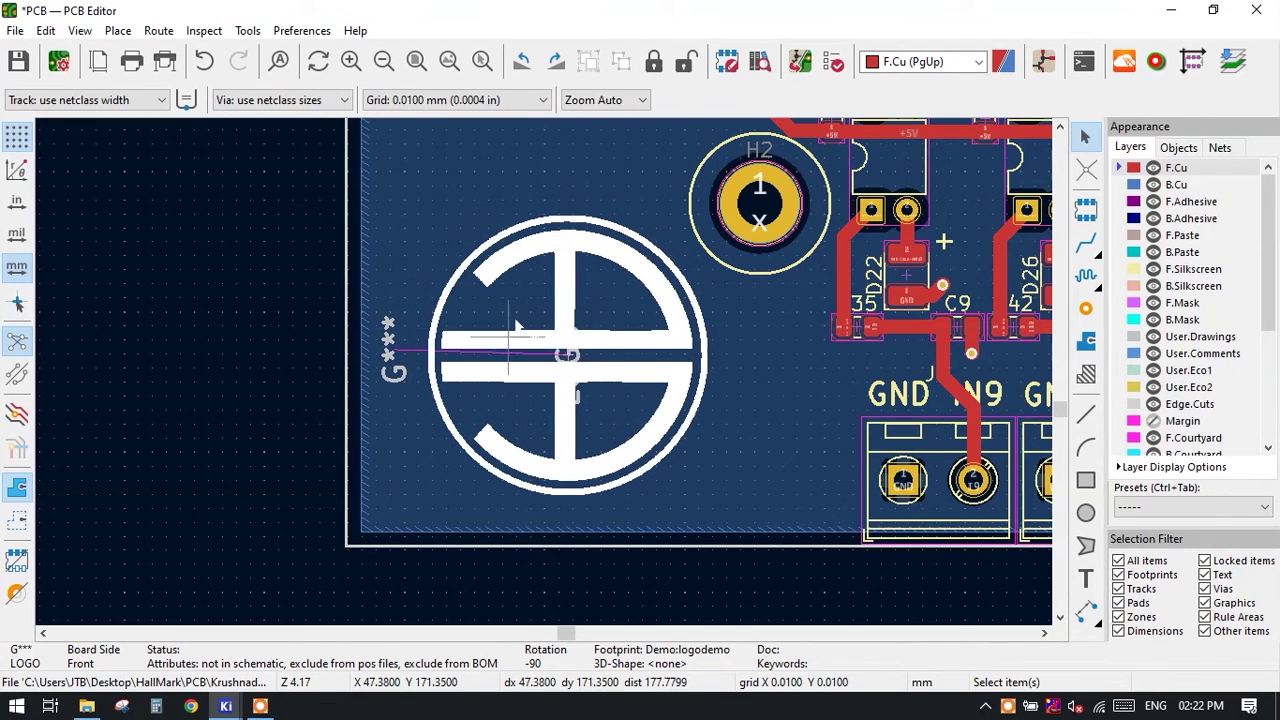
Deselect the logo and bring up the View menu options.
click(268, 216)
click(112, 31)
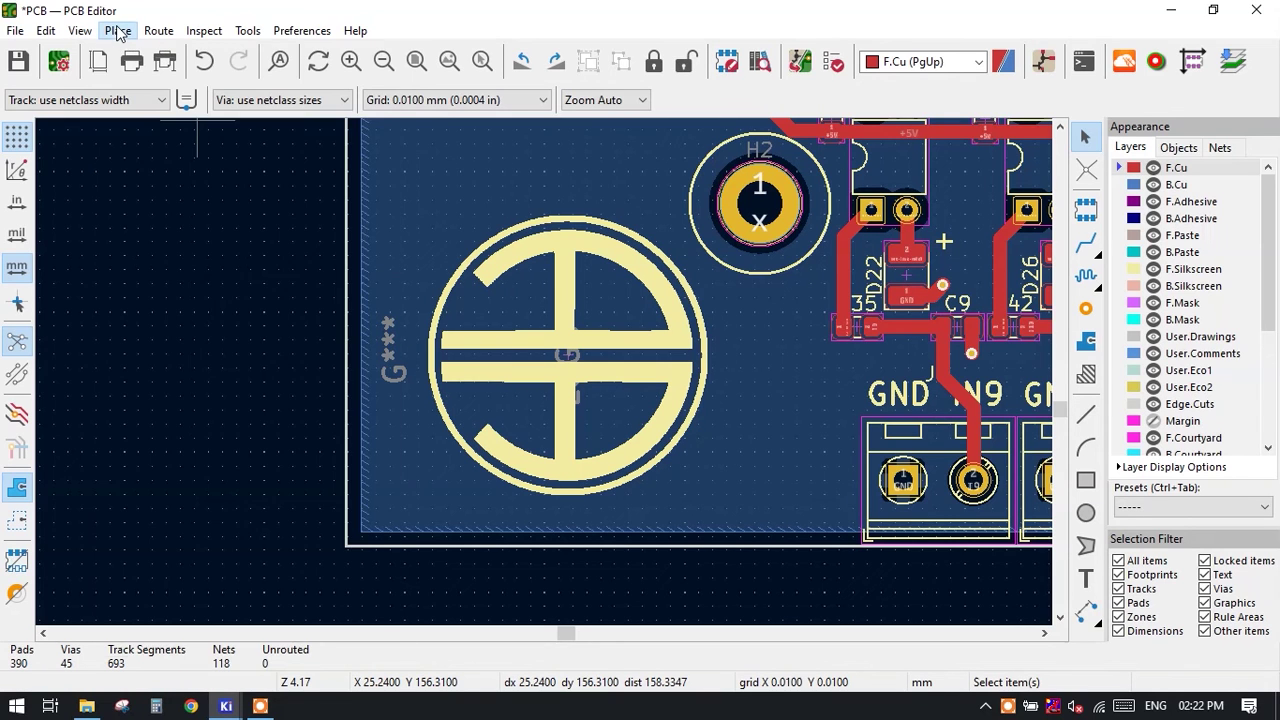
click(88, 31)
click(94, 34)
Open the 3D Viewer and orbit the board to show the white silkscreen AA logo.
click(130, 106)
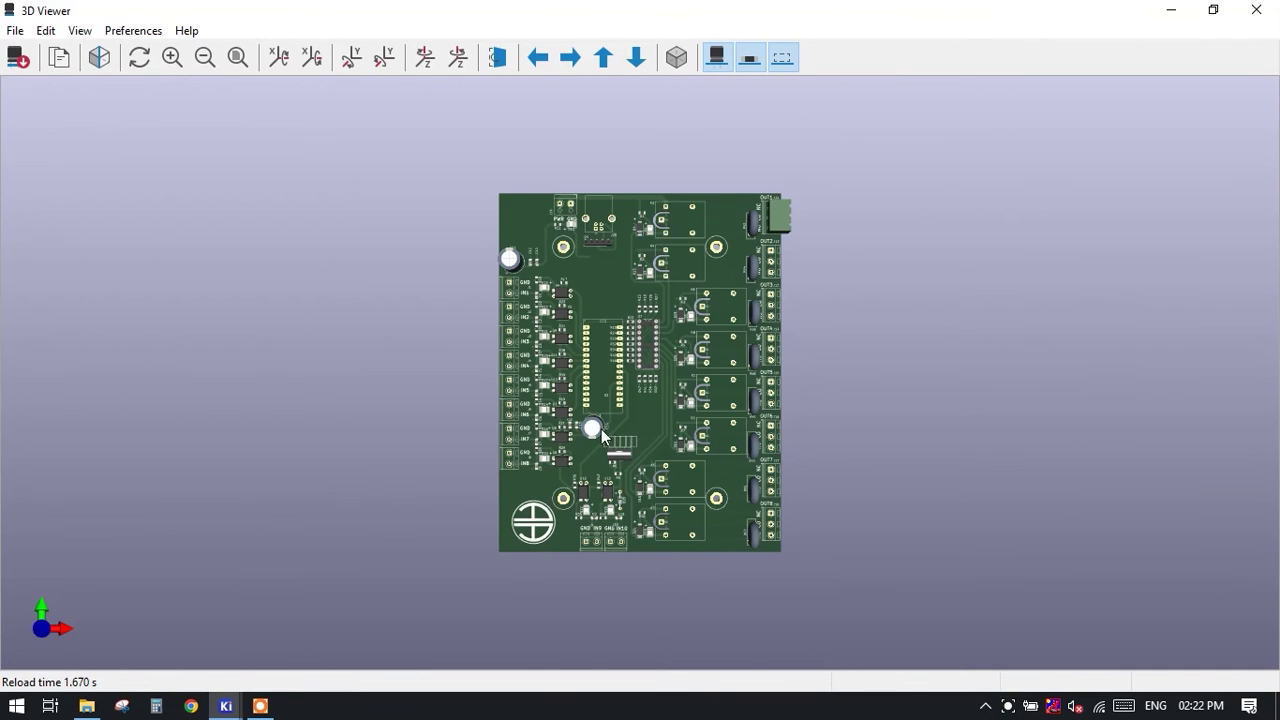
drag(553, 548, 860, 429)
drag(646, 548, 706, 520)
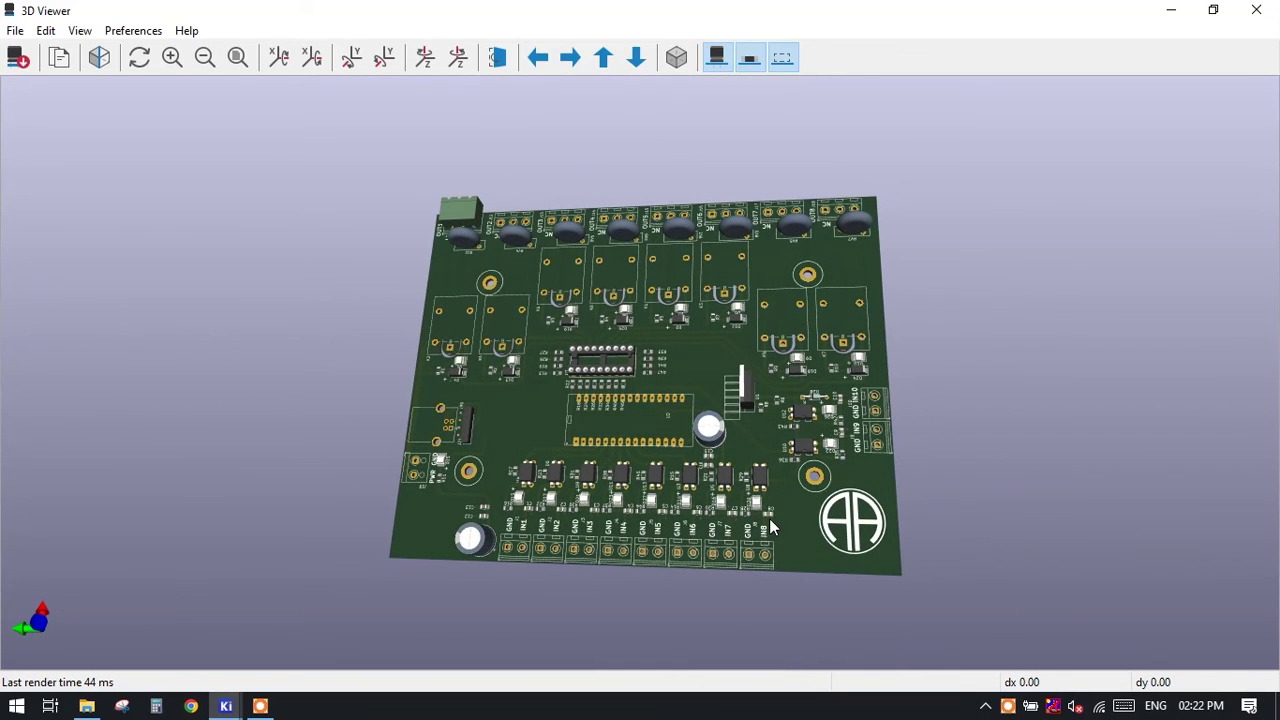